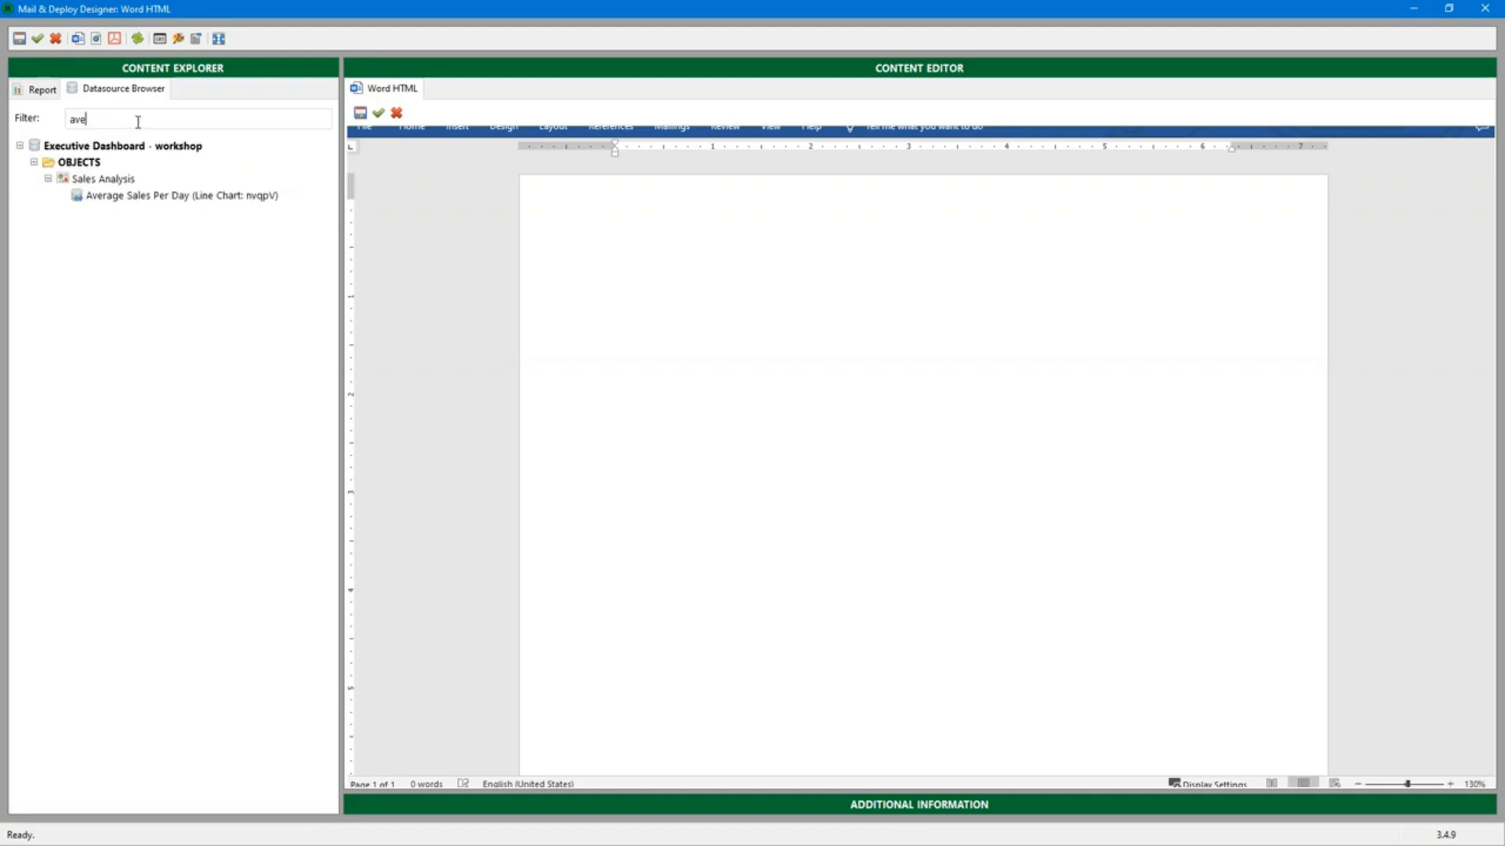
# Create a chart element from the Average Sales Per Day line chart and set its code to match its name
pyautogui.rightClick(149, 195)
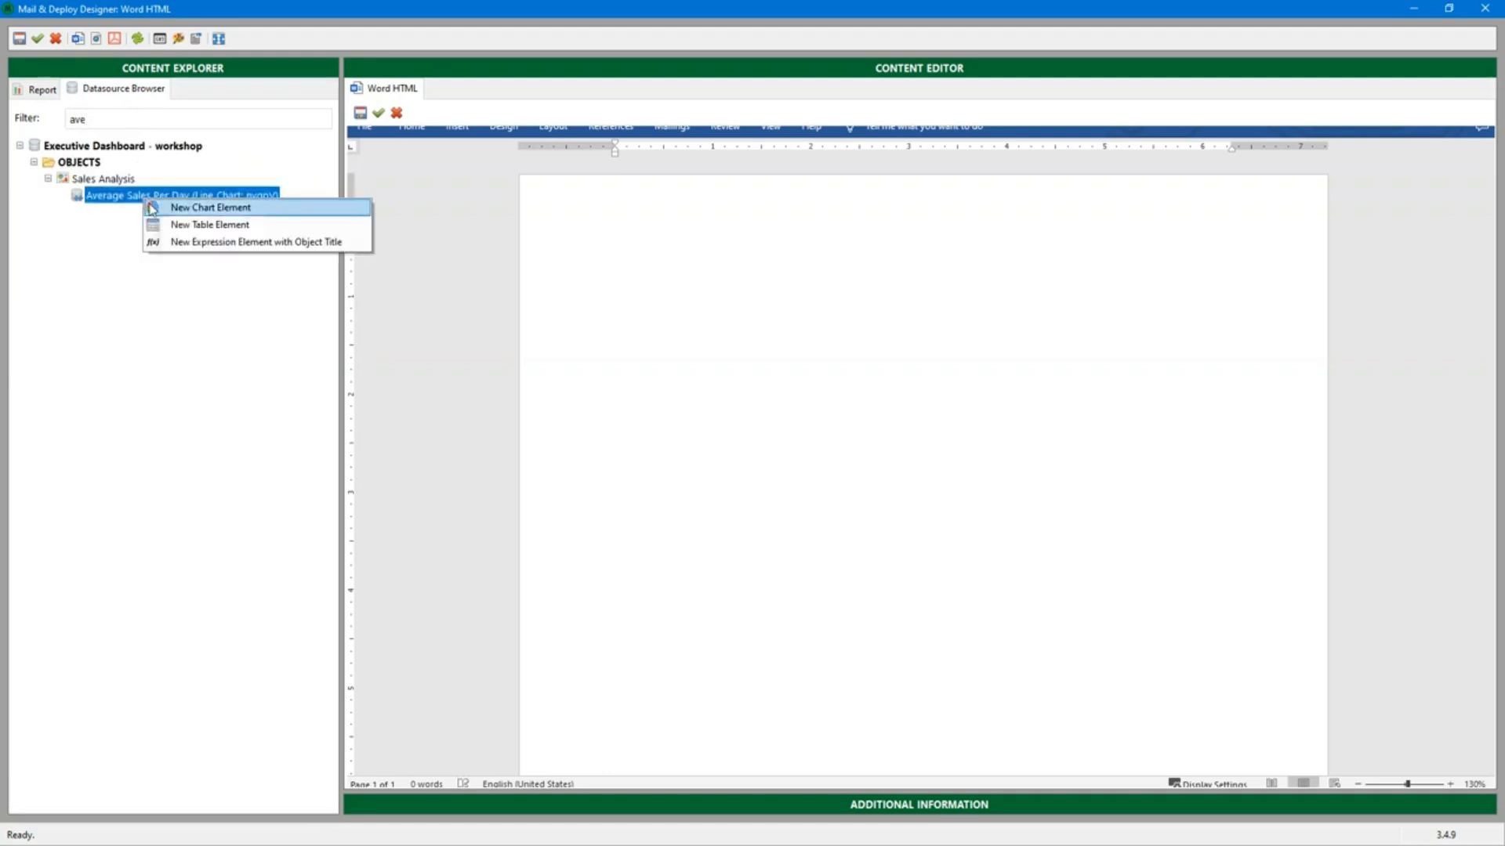
pyautogui.click(152, 207)
pyautogui.rightClick(157, 352)
pyautogui.click(185, 398)
pyautogui.click(116, 371)
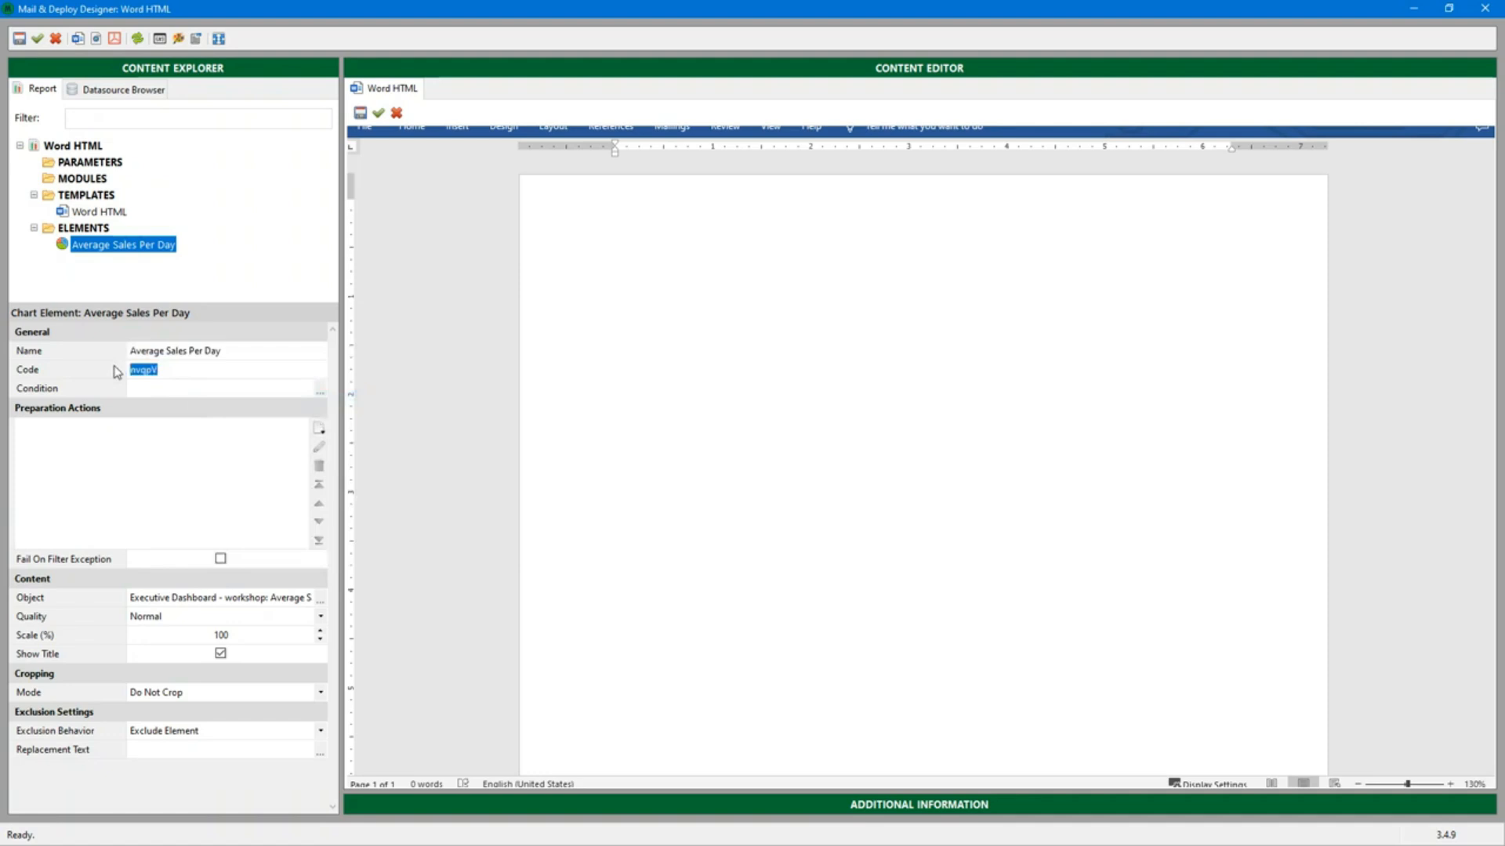
# Filter the datasource objects by "cy" and create a table element from the CY Sales vs LY Sales table
pyautogui.click(130, 88)
pyautogui.moveTo(123, 119); pyautogui.dragTo(43, 126)
pyautogui.write('cy')
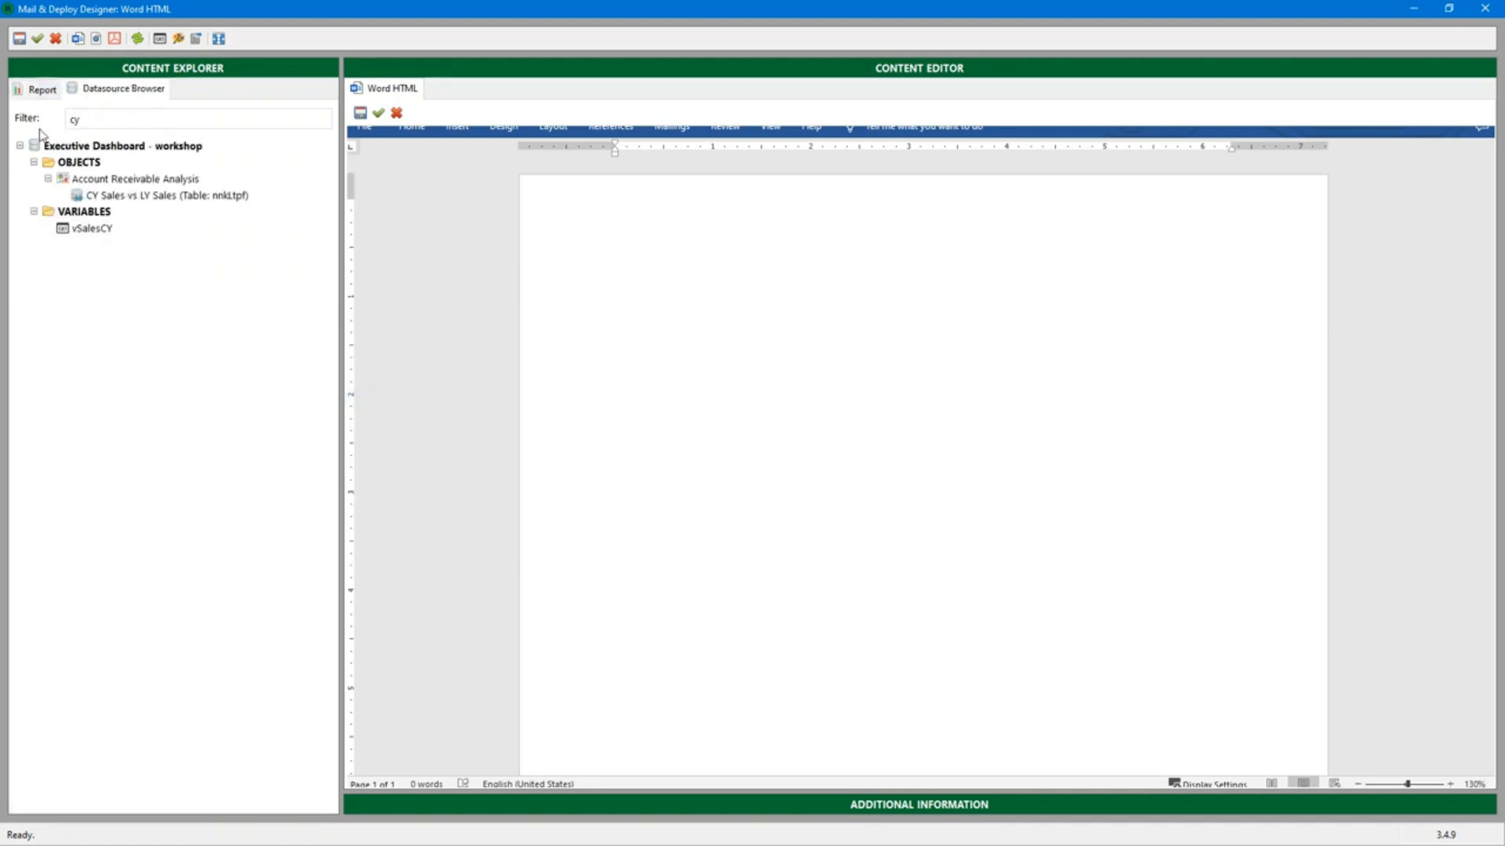
pyautogui.rightClick(134, 199)
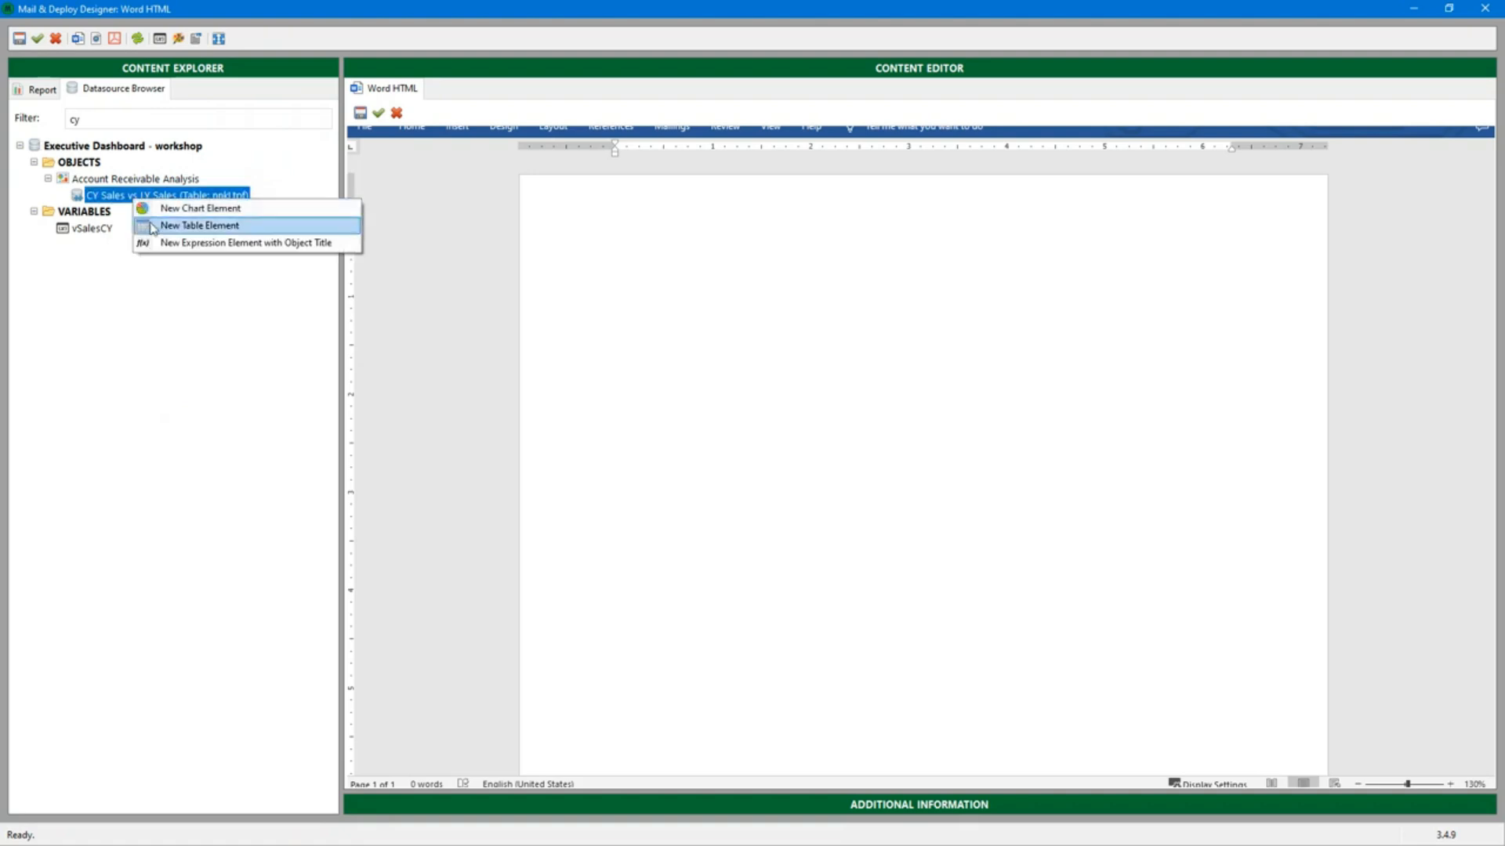
pyautogui.click(199, 226)
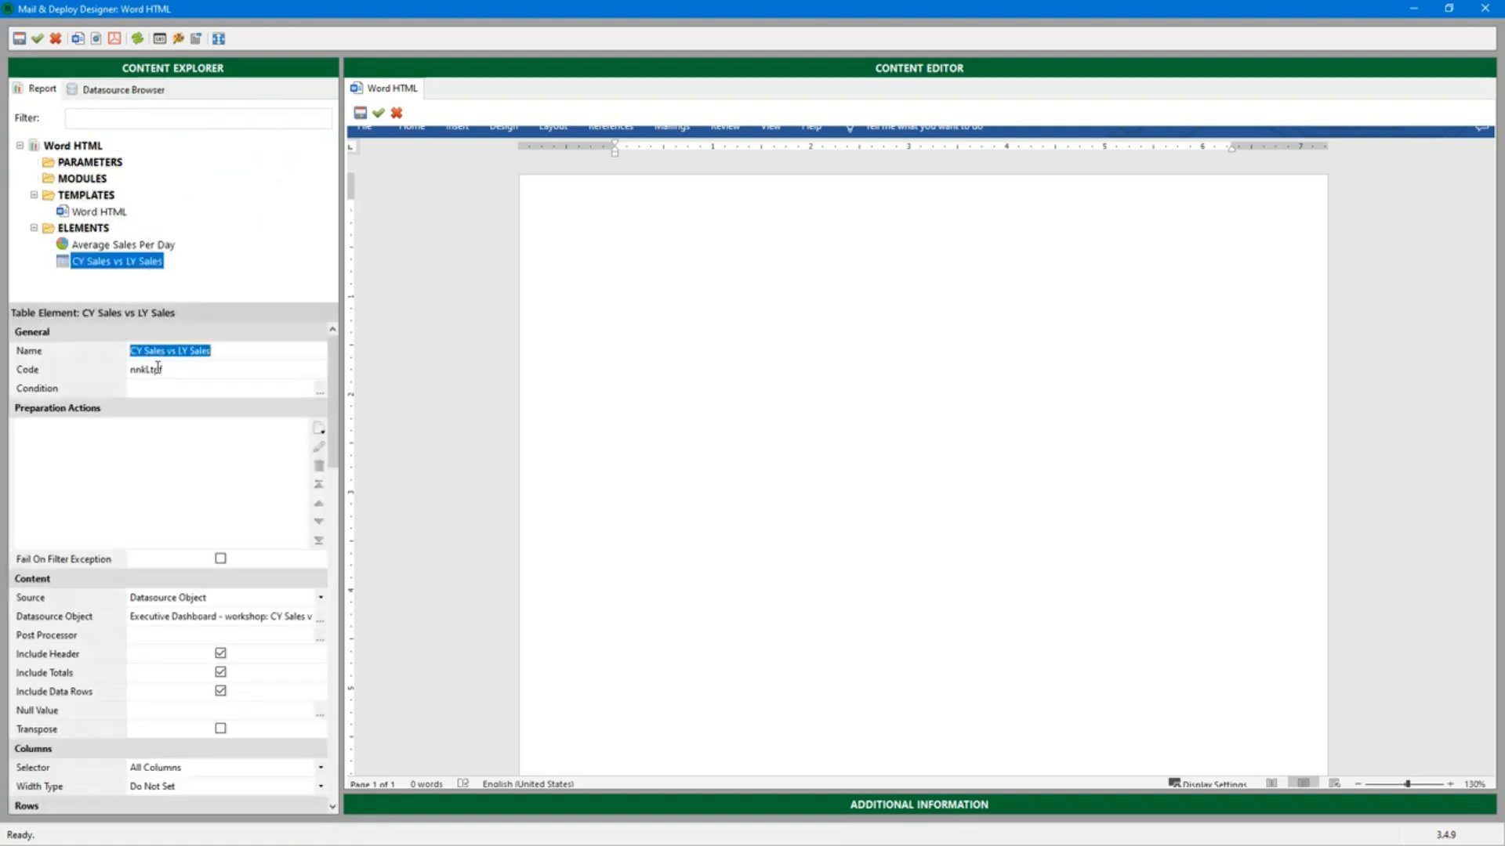
# Set the table element's code to its name, "CY Sales vs LY Sales"
pyautogui.rightClick(157, 350)
pyautogui.click(188, 397)
pyautogui.click(190, 370)
pyautogui.moveTo(190, 370); pyautogui.dragTo(116, 376)
pyautogui.hotkey('ctrl', 'v')
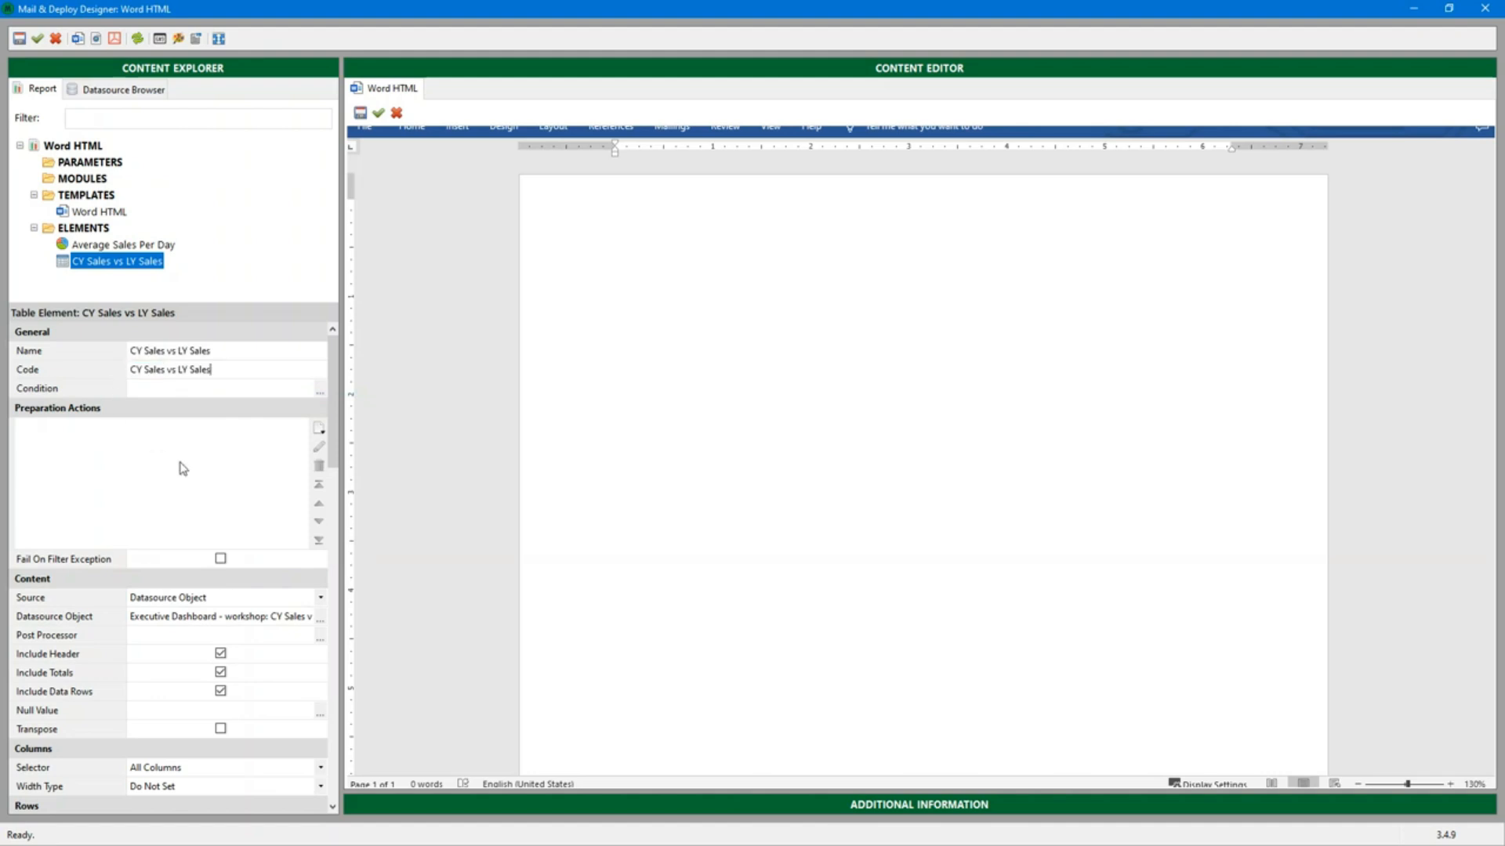
# Add a datasource field filter as the table element's preparation action, using the Product Sub Group Desc field
pyautogui.click(319, 428)
pyautogui.click(384, 463)
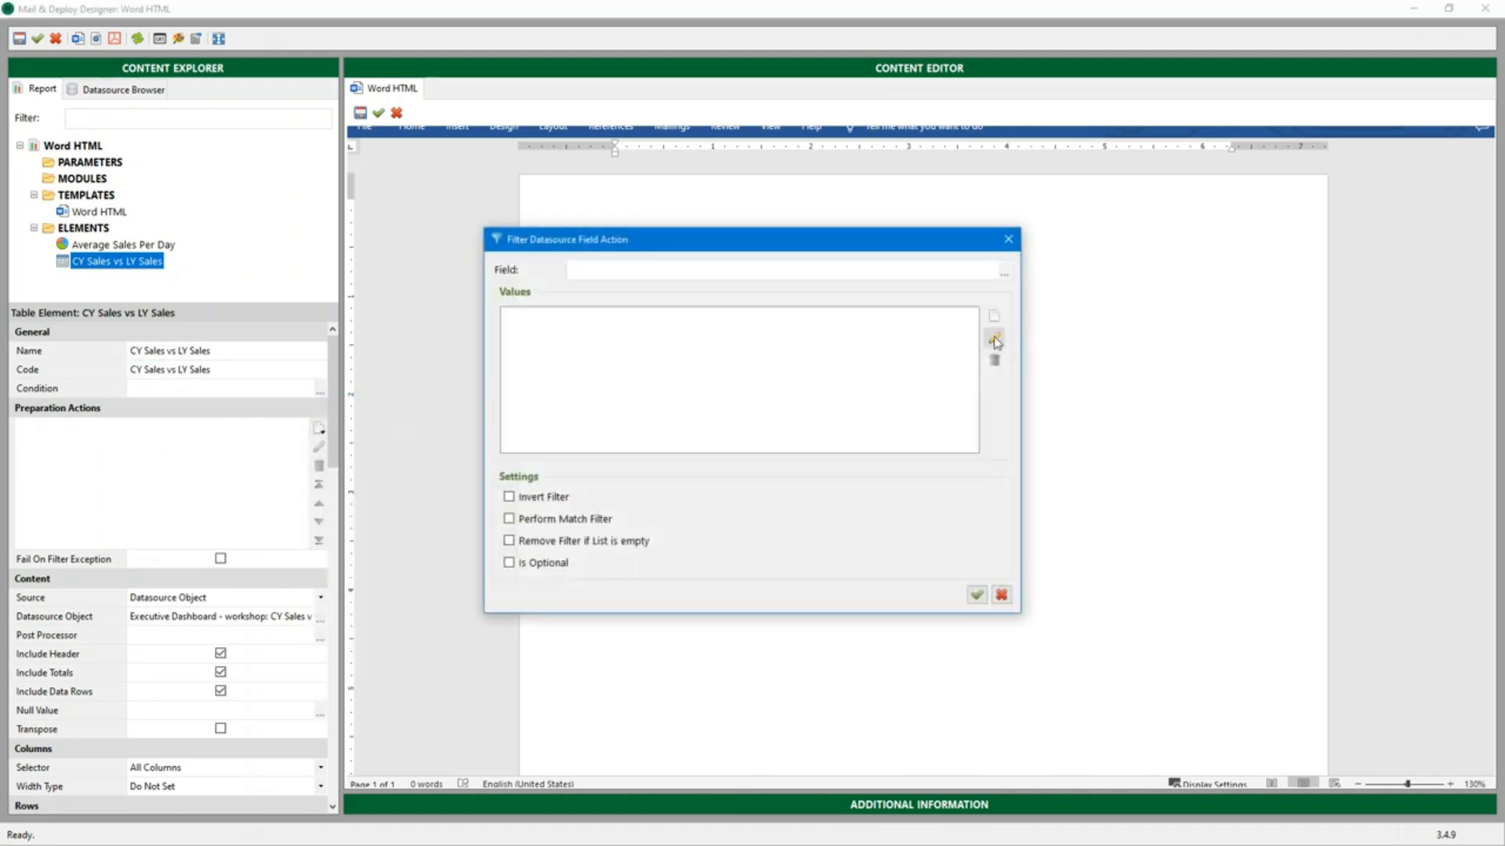
pyautogui.click(1009, 278)
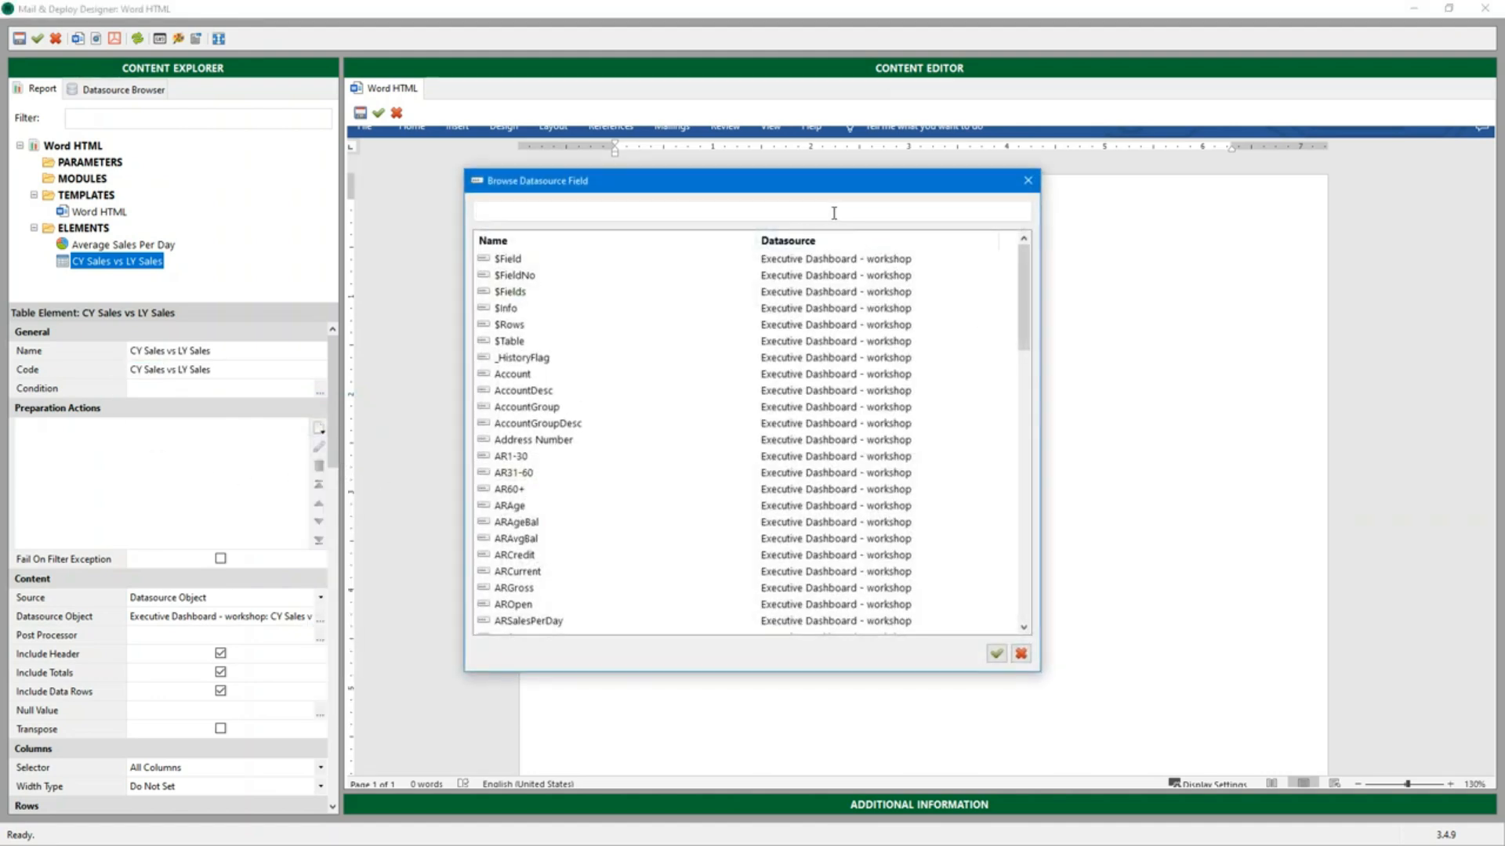
pyautogui.write('prod')
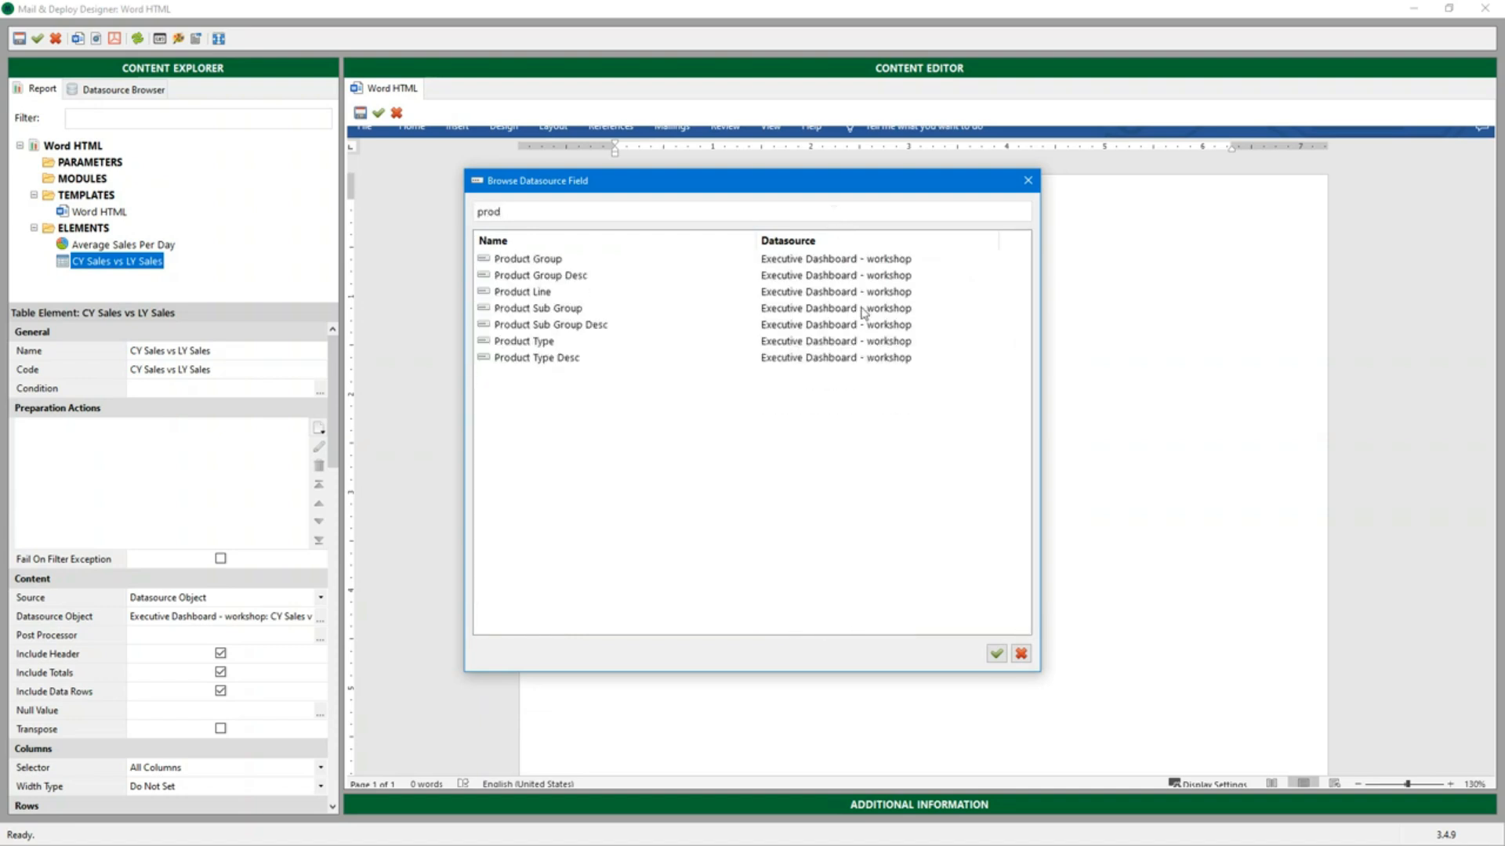
pyautogui.click(837, 324)
pyautogui.click(996, 653)
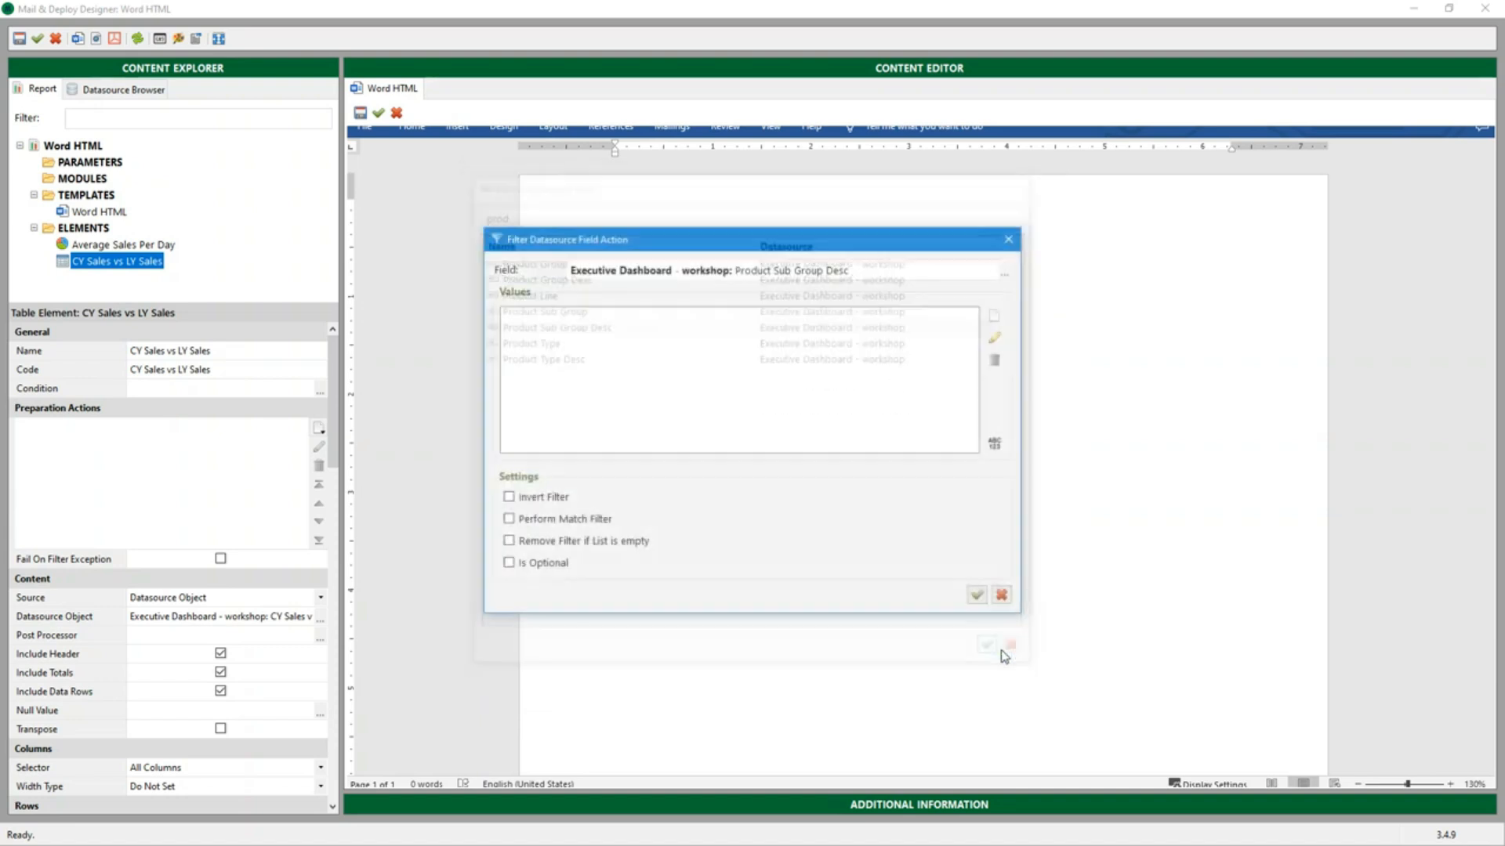
# Add the expression "Hot Dogs" as the filter value and confirm the filter action
pyautogui.click(994, 316)
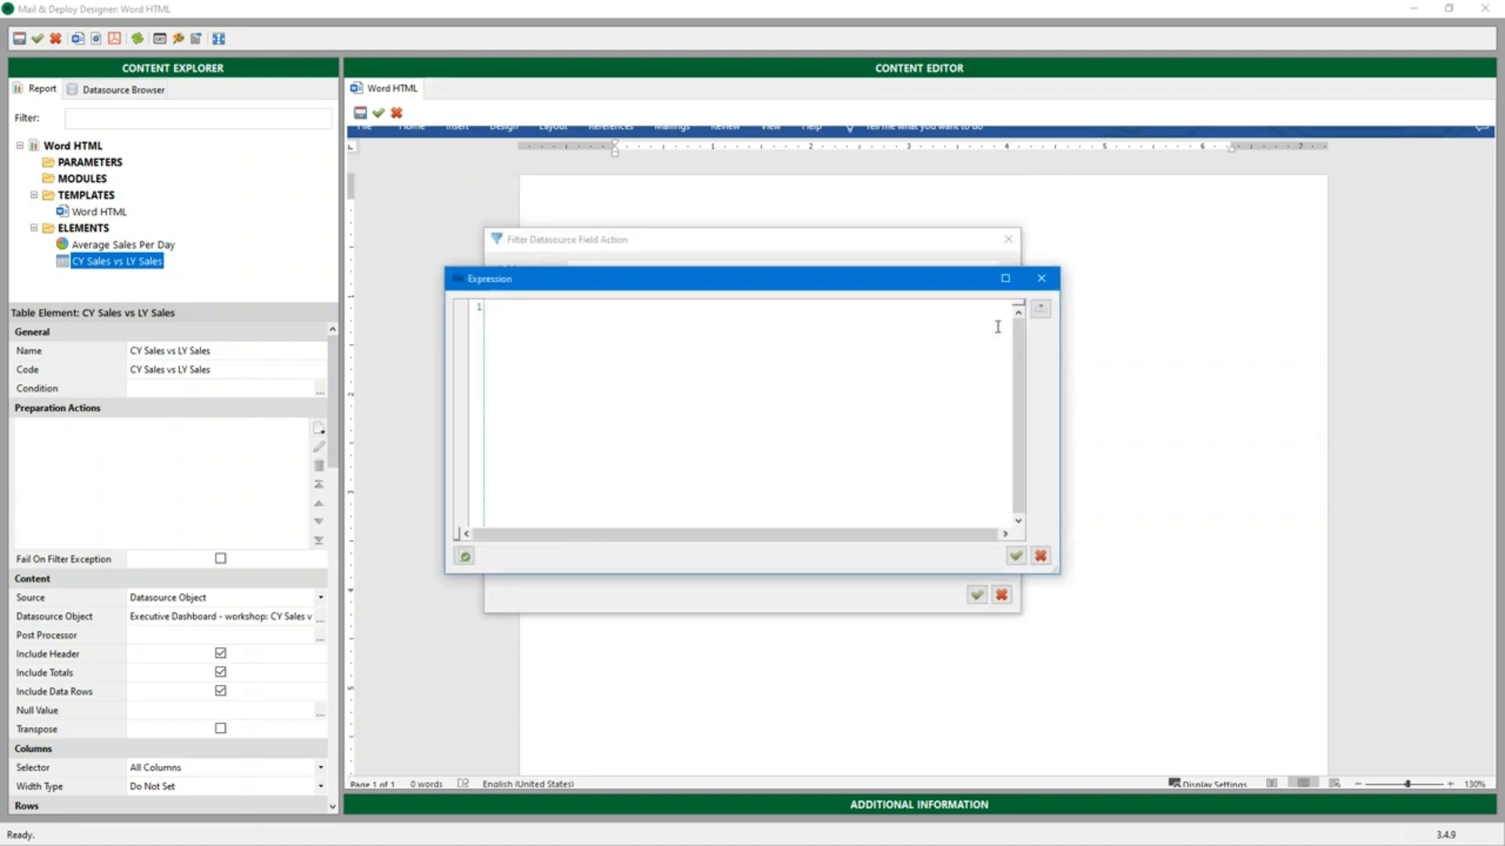
pyautogui.hotkey('alt', 'Tab')
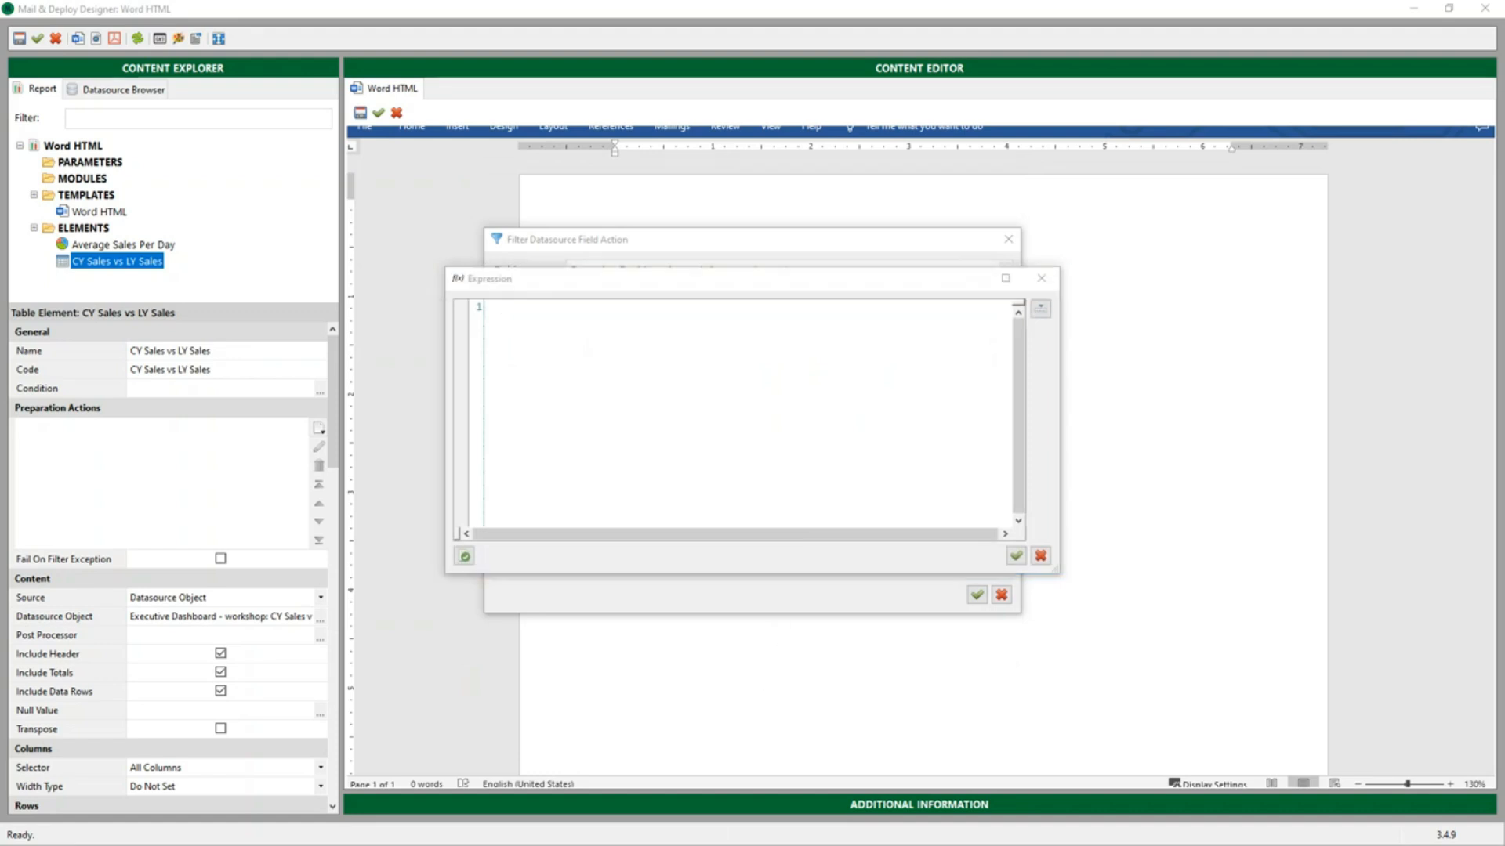
pyautogui.click(693, 439)
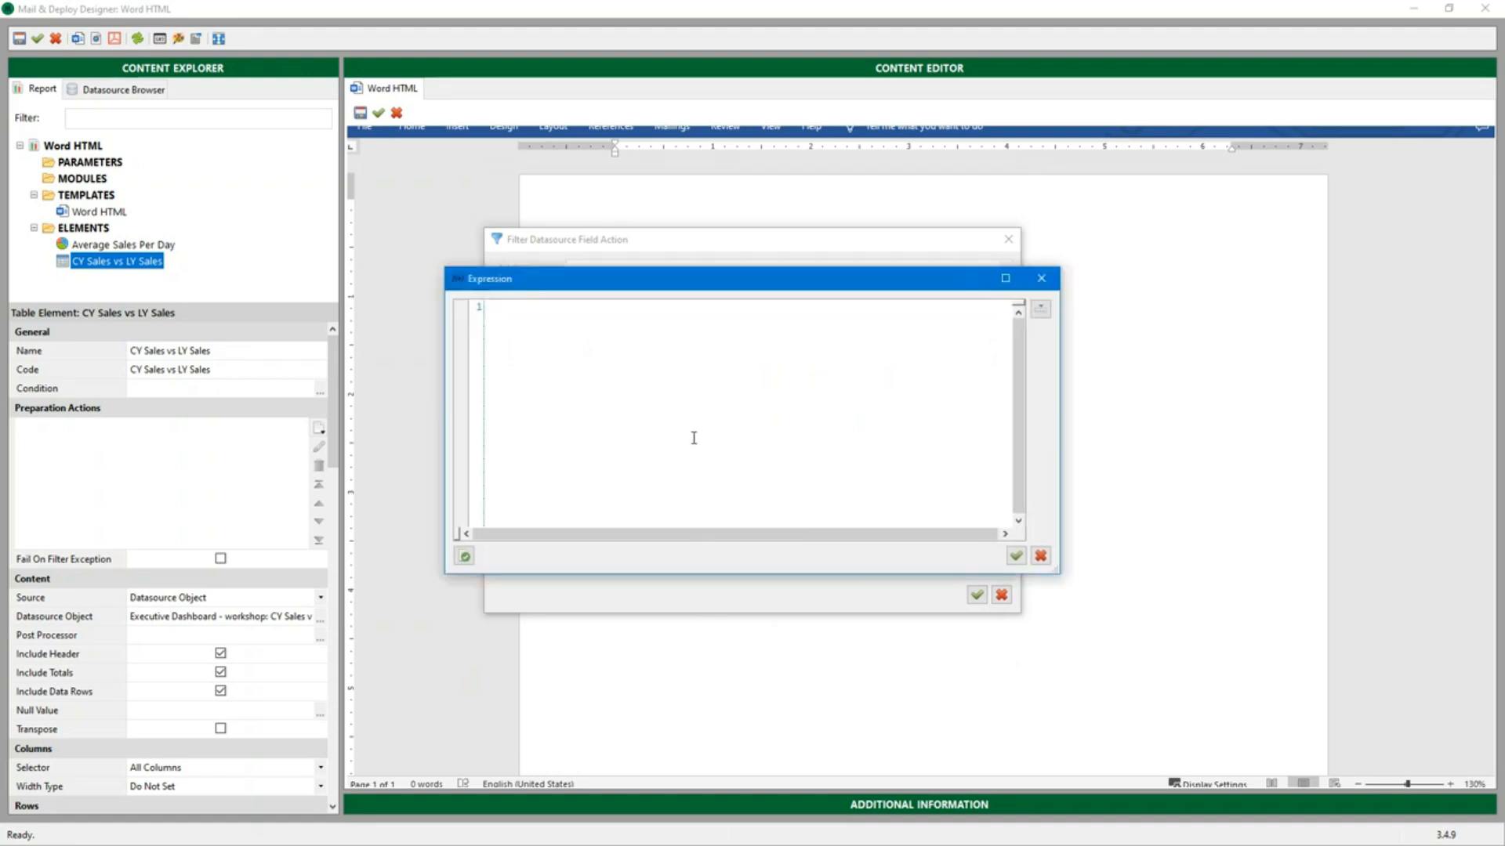
pyautogui.hotkey('ctrl', 'v')
pyautogui.click(1016, 556)
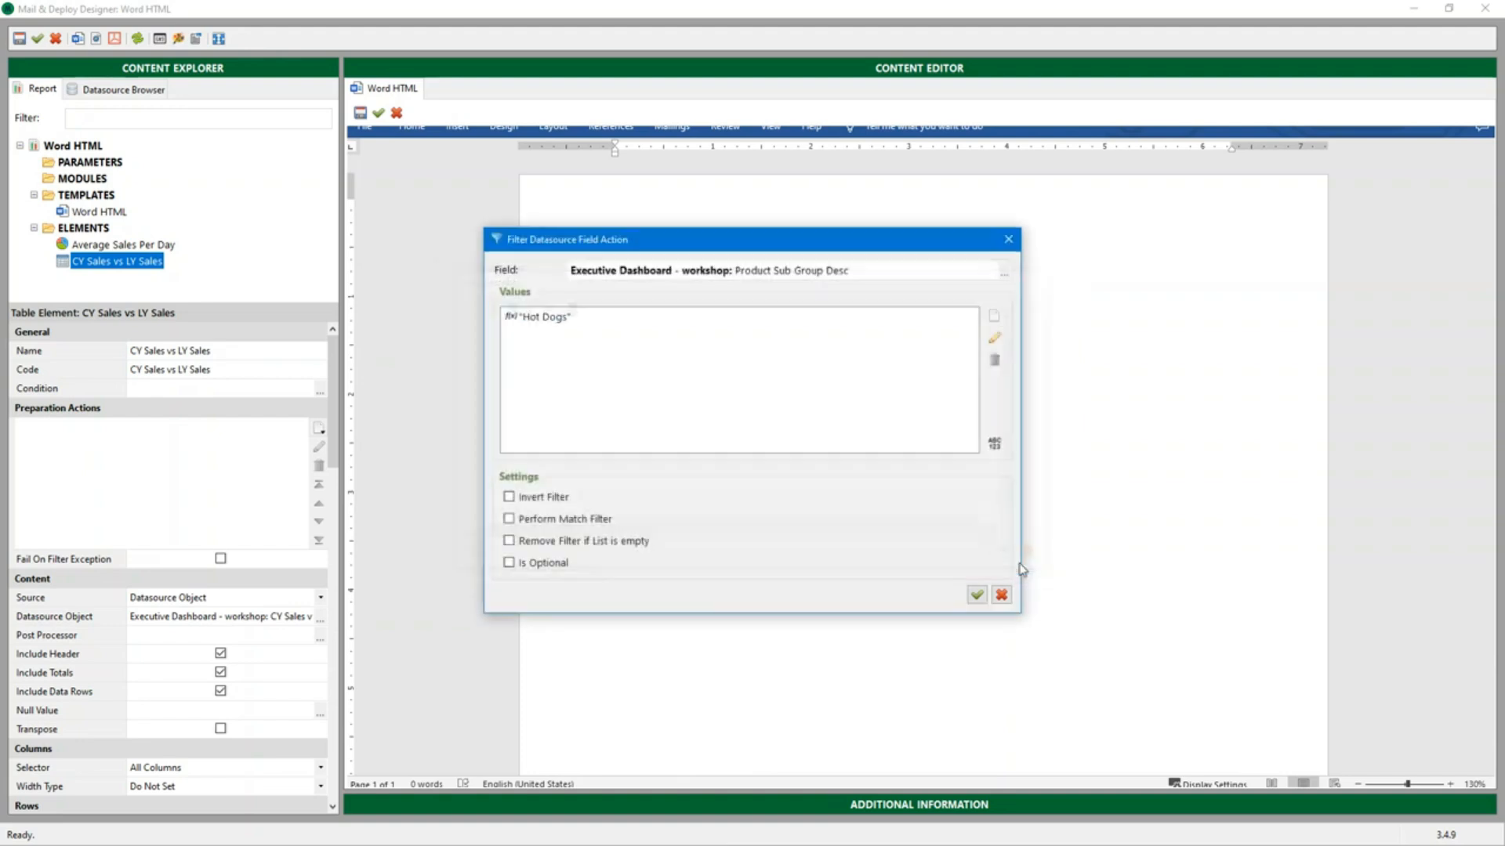
pyautogui.click(978, 598)
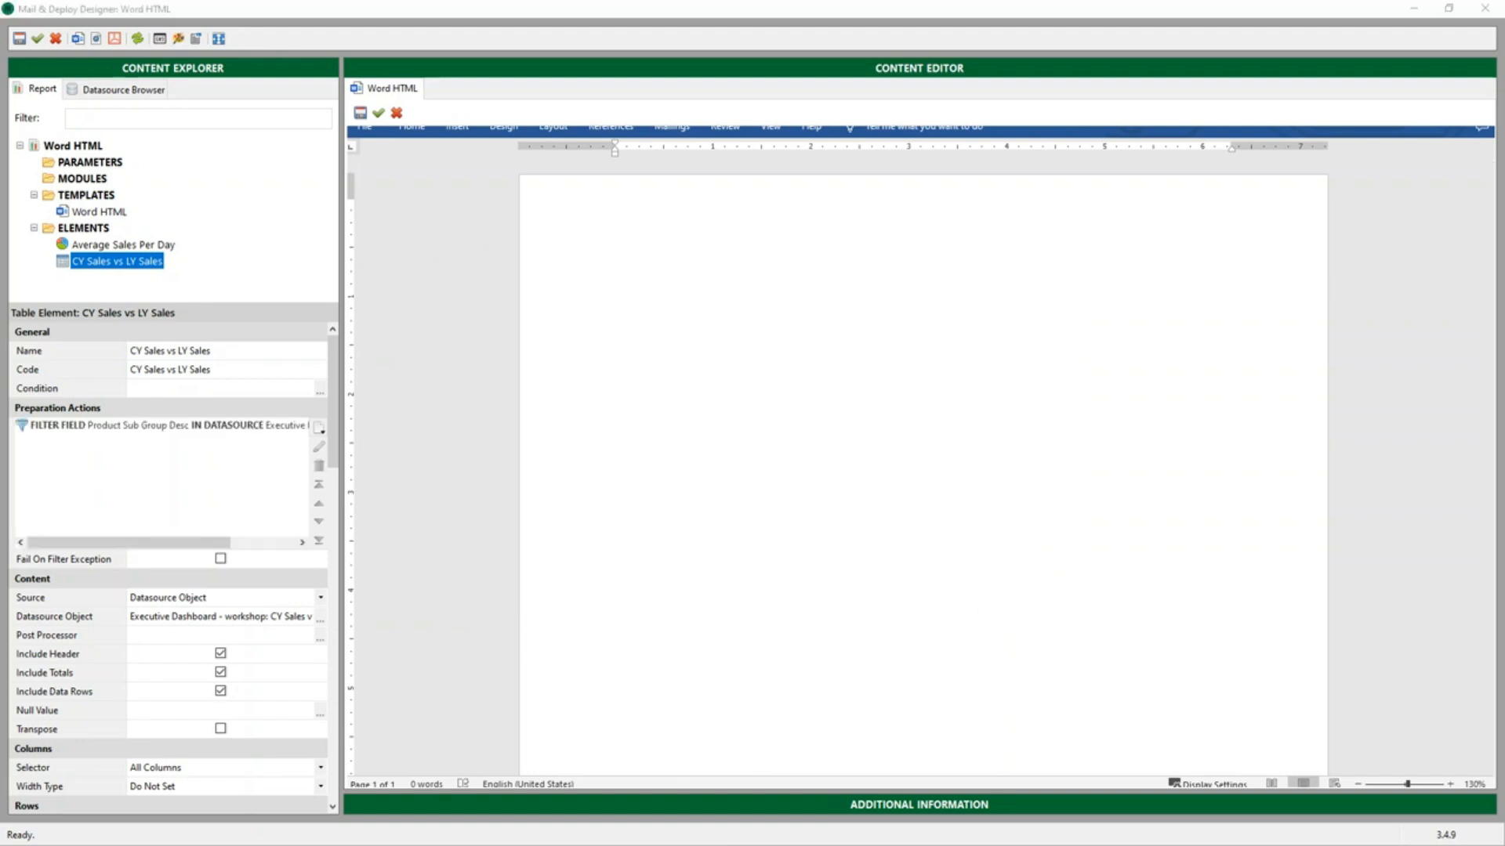
# Insert the line "For your information:" at the start of the Word template and begin a new paragraph
pyautogui.click(730, 237)
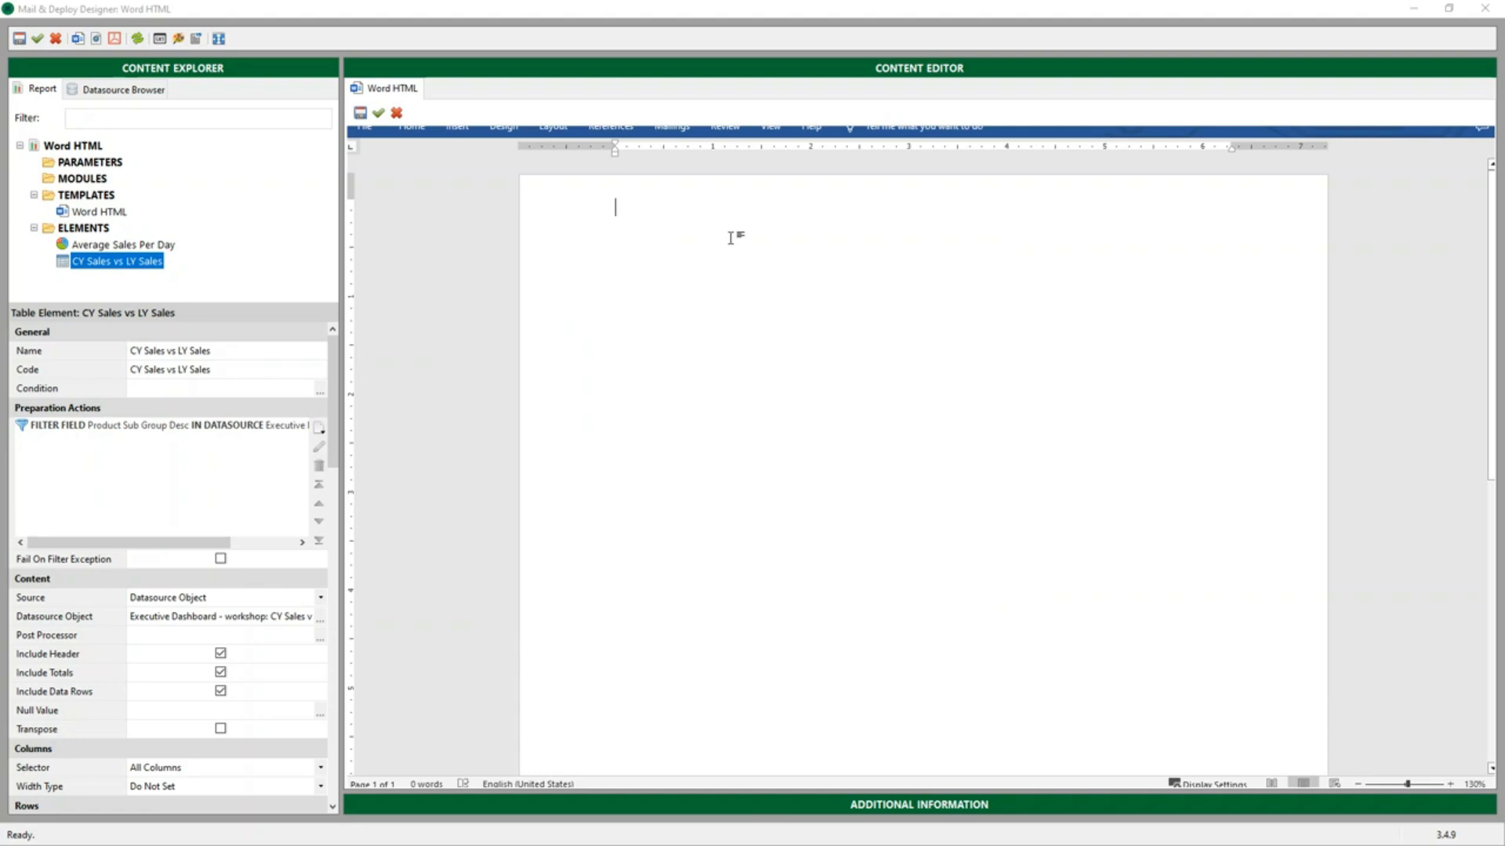
pyautogui.hotkey('ctrl', 'v')
pyautogui.press('Return')
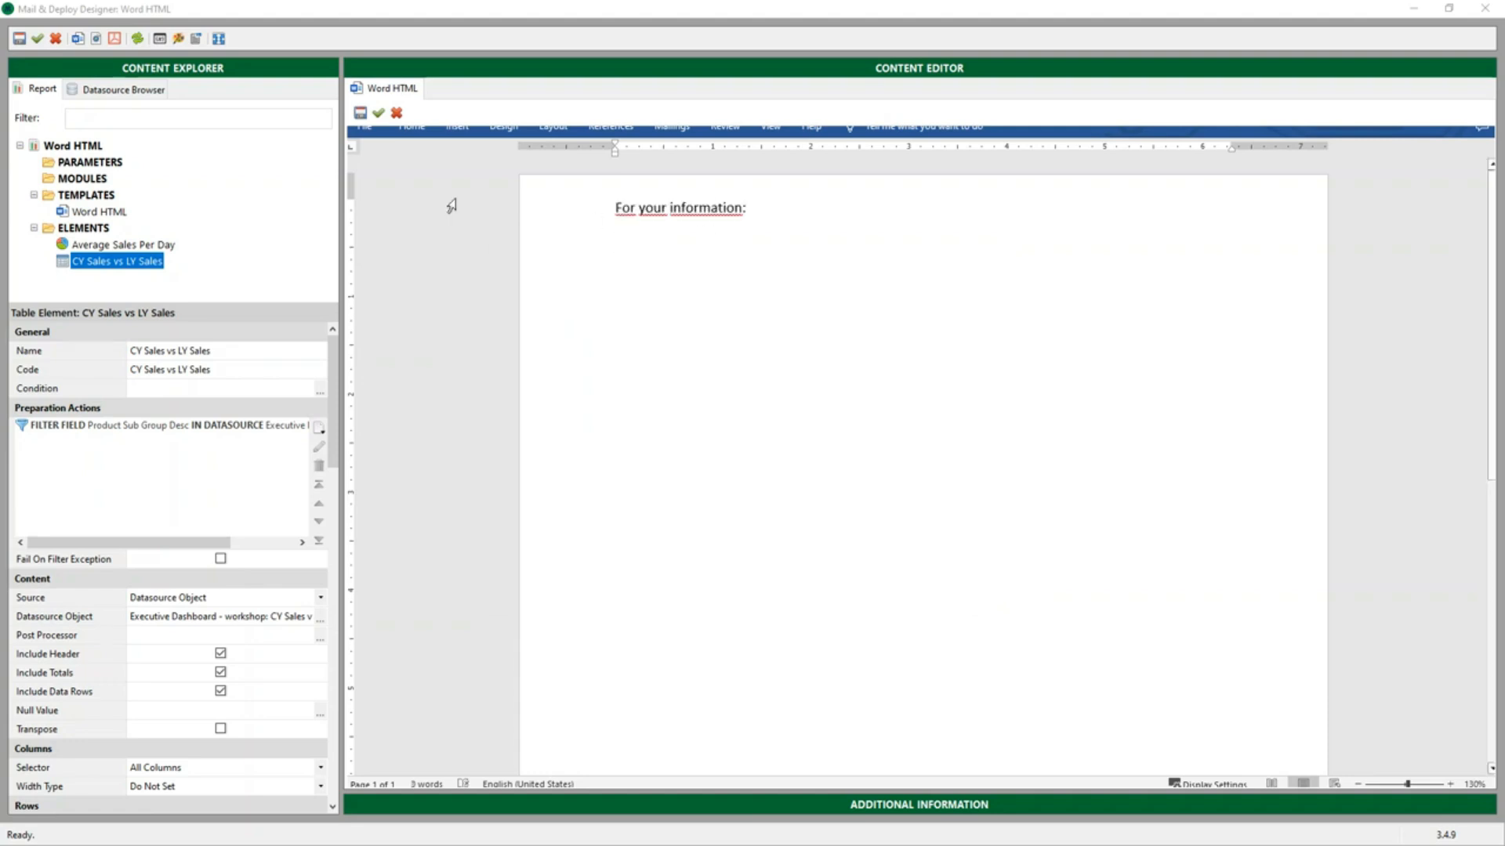
# Place the Average Sales Per Day chart, squashed to about half its height, under the intro line, with the CY Sales vs LY Sales table beneath
pyautogui.moveTo(132, 251); pyautogui.dragTo(730, 312)
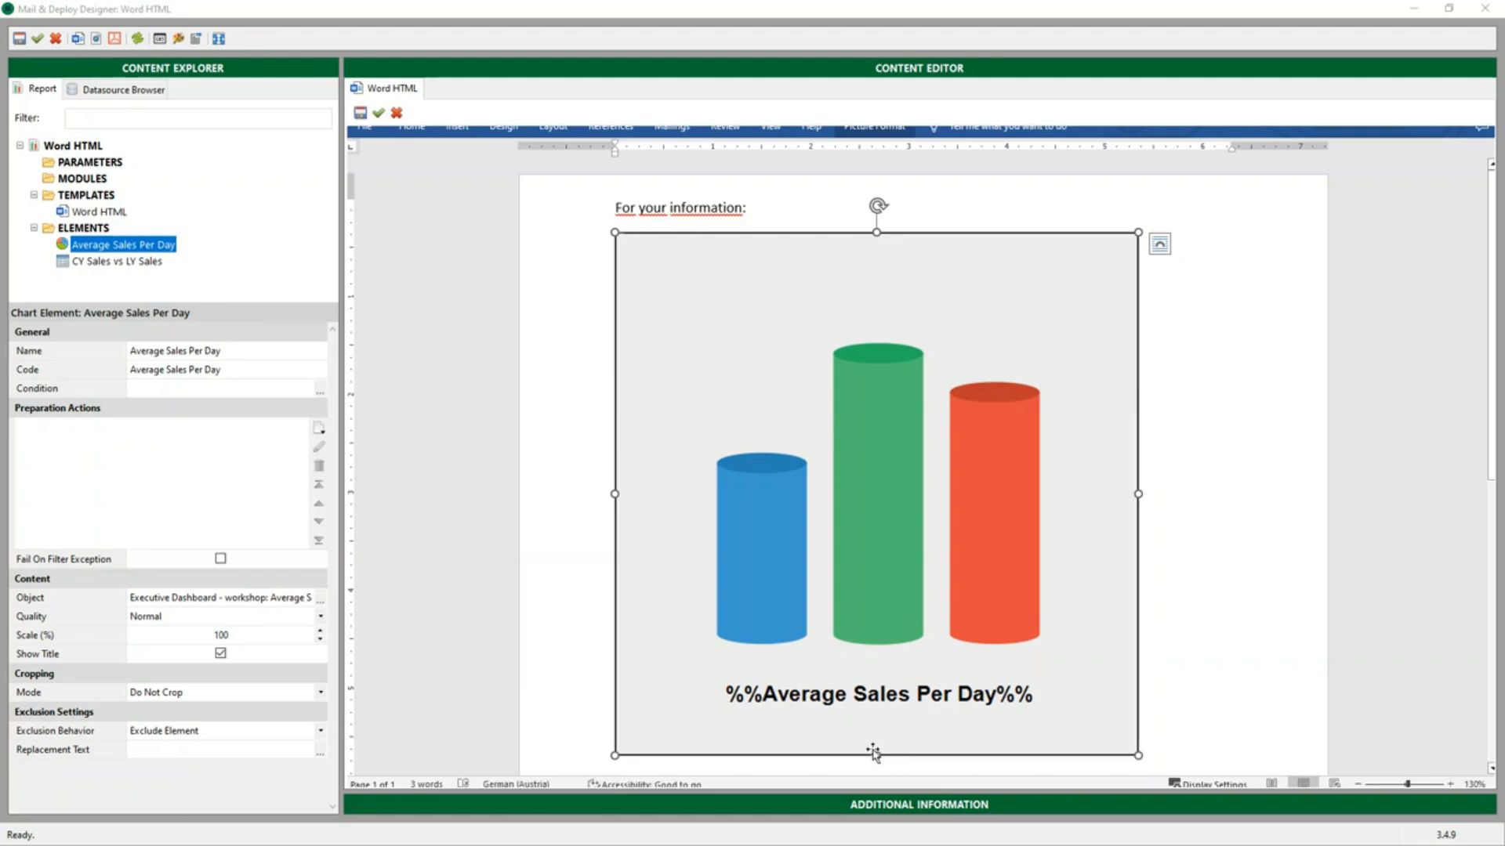
pyautogui.moveTo(876, 755); pyautogui.dragTo(925, 474)
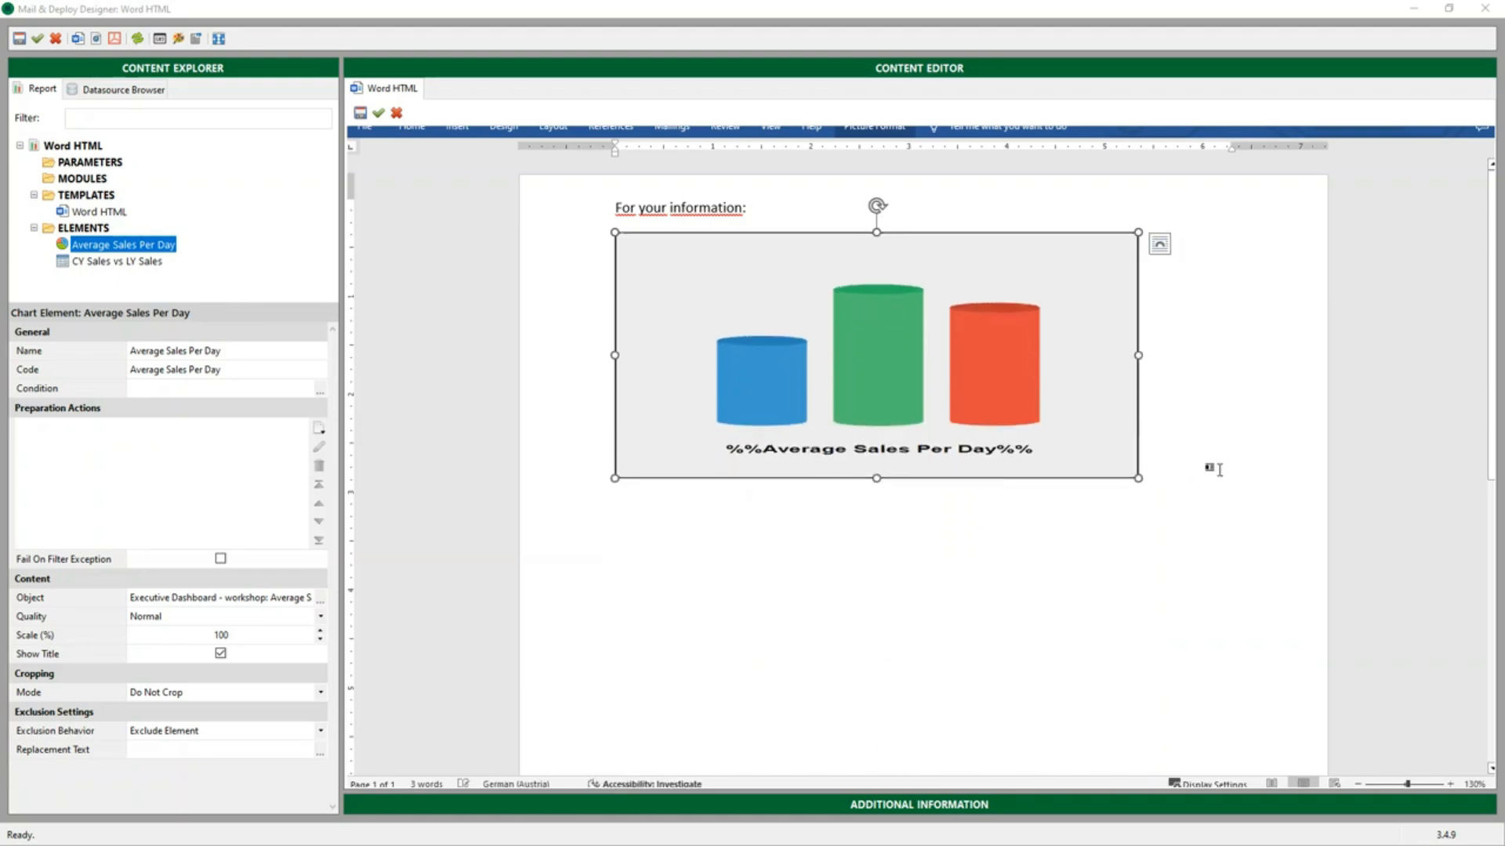
pyautogui.click(1213, 470)
pyautogui.moveTo(118, 261); pyautogui.dragTo(681, 502)
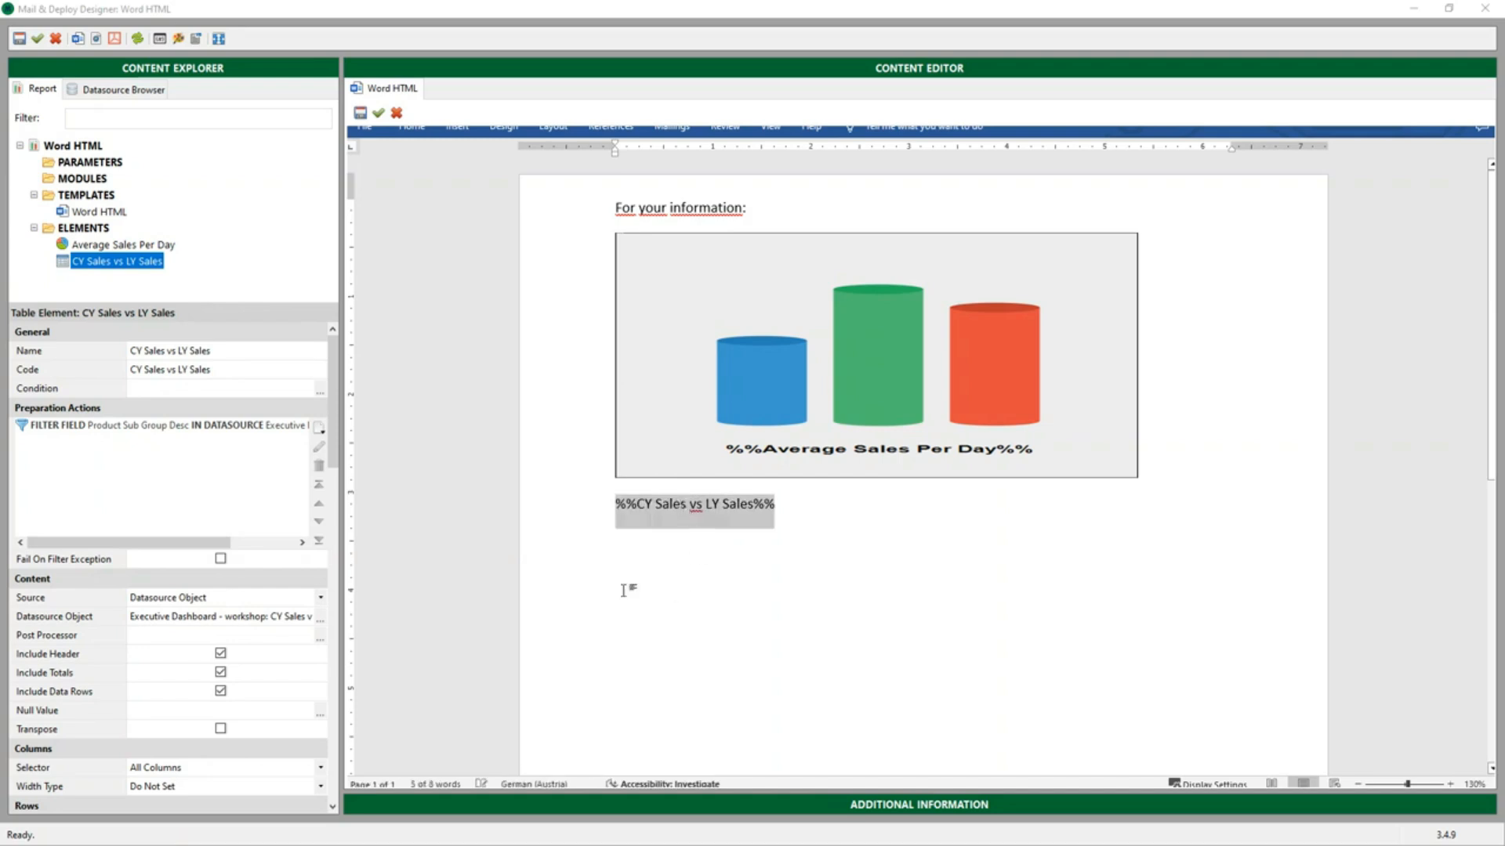
# Preview the report as an HTML document, dismiss the preview, and save and close the report
pyautogui.click(95, 39)
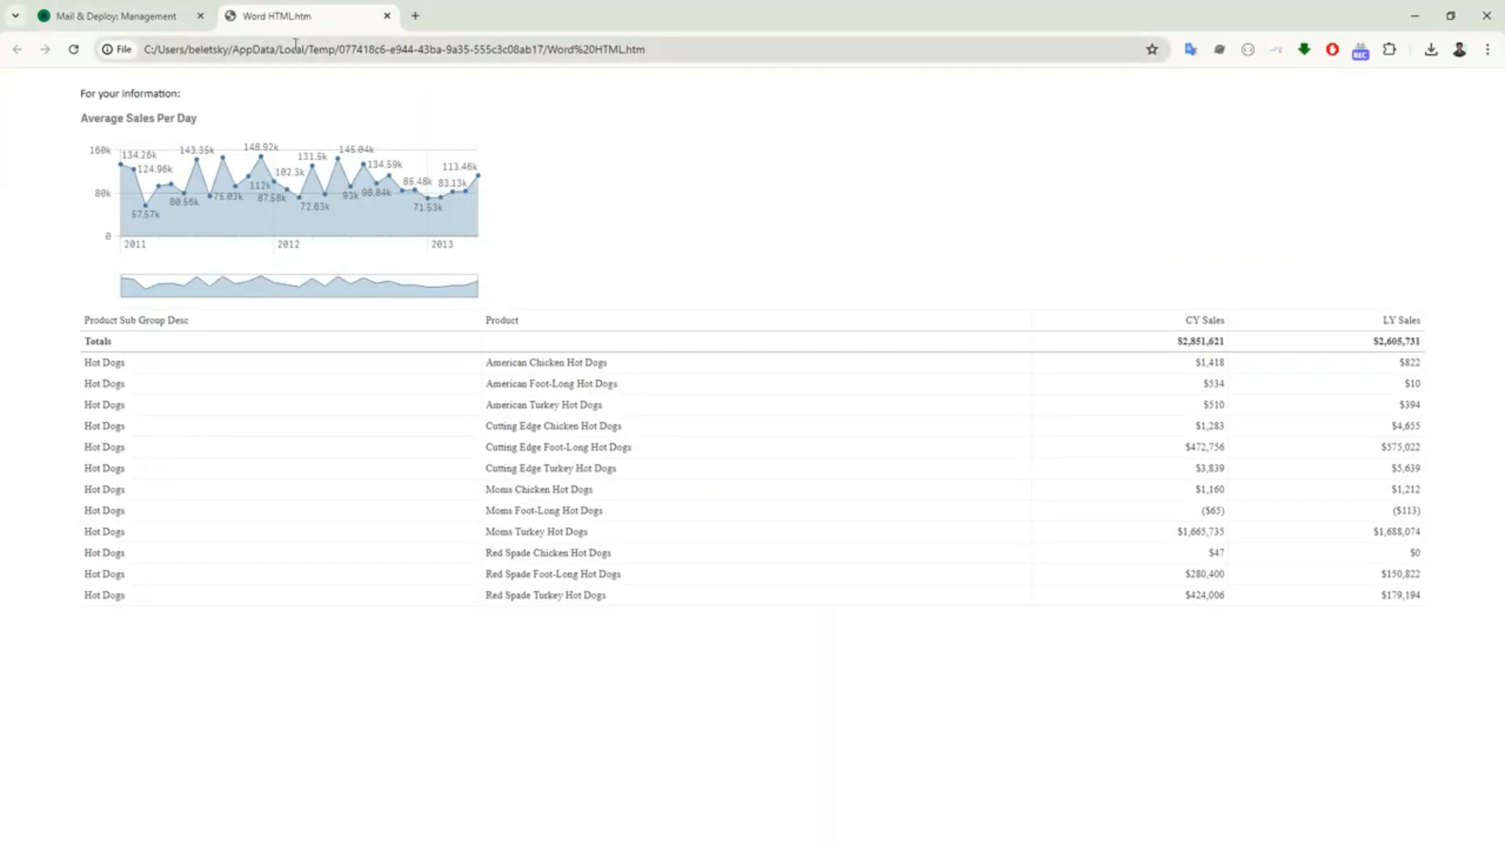
pyautogui.click(387, 16)
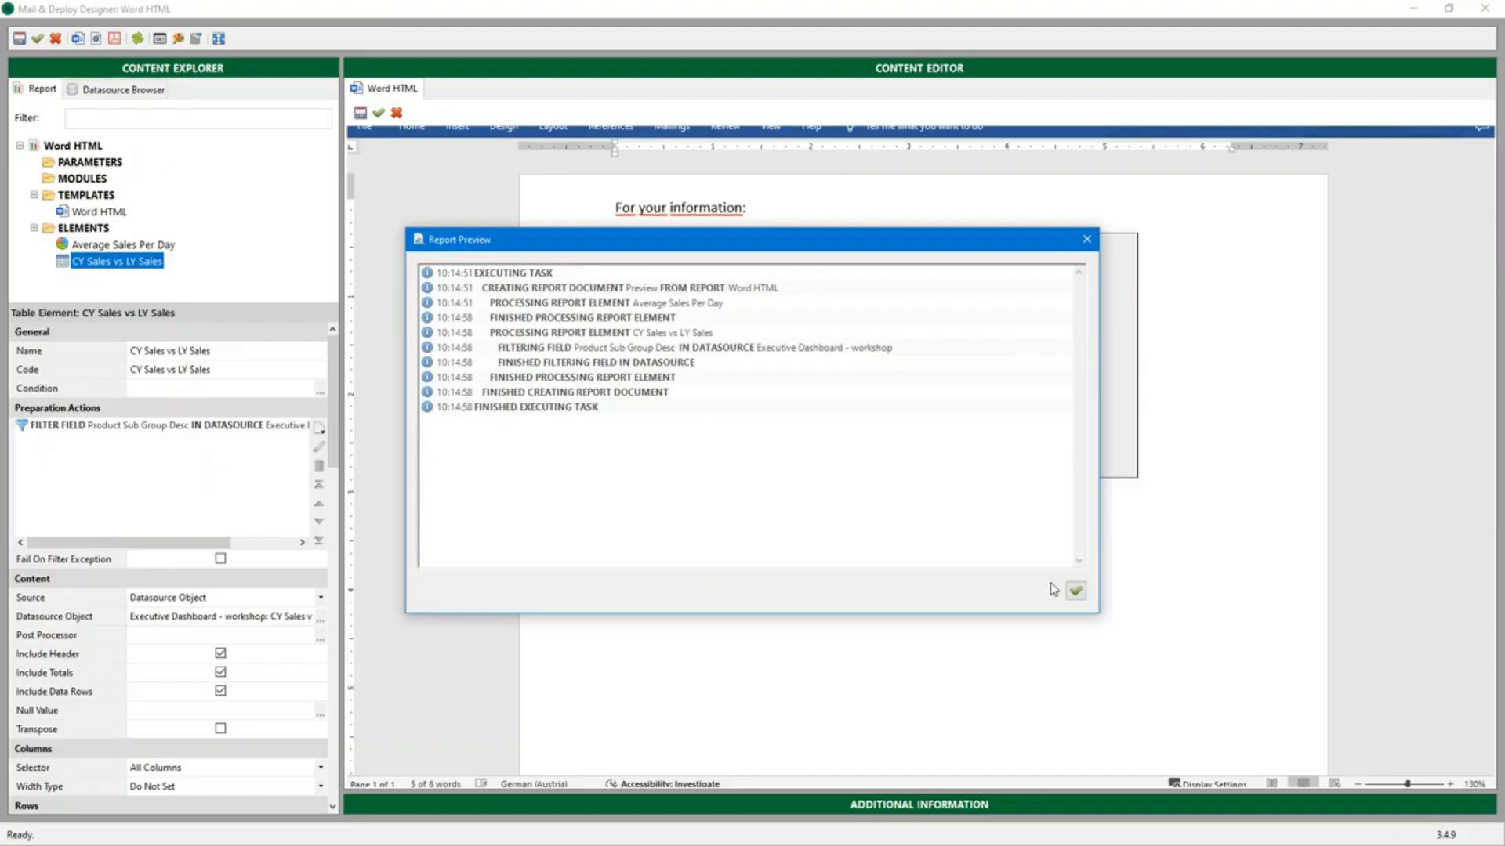
pyautogui.click(1072, 589)
pyautogui.click(37, 37)
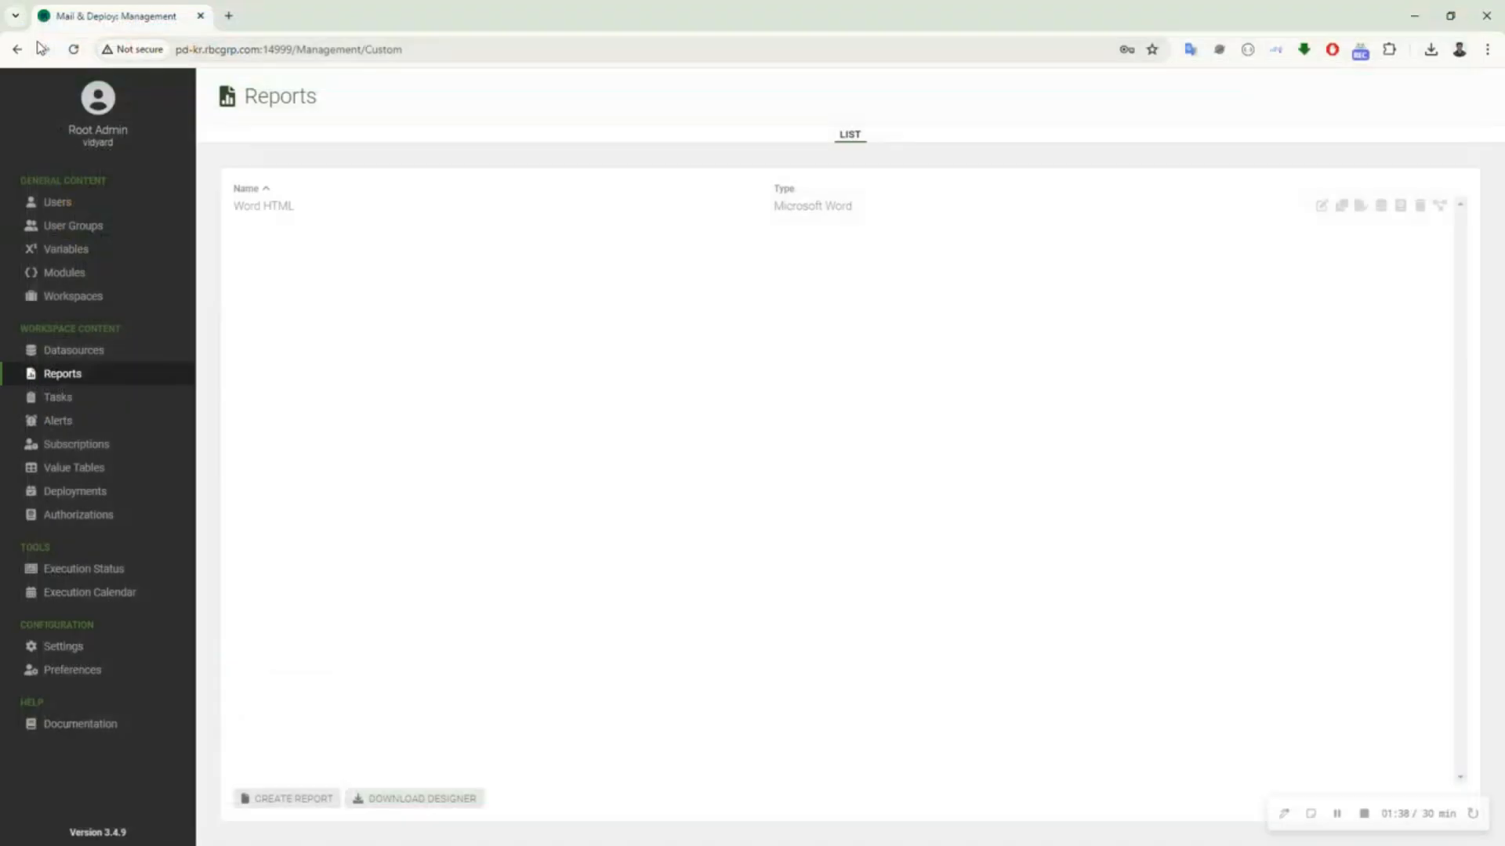
# Start a new task in the management console, fill in its name, and open its list of actions
pyautogui.click(99, 402)
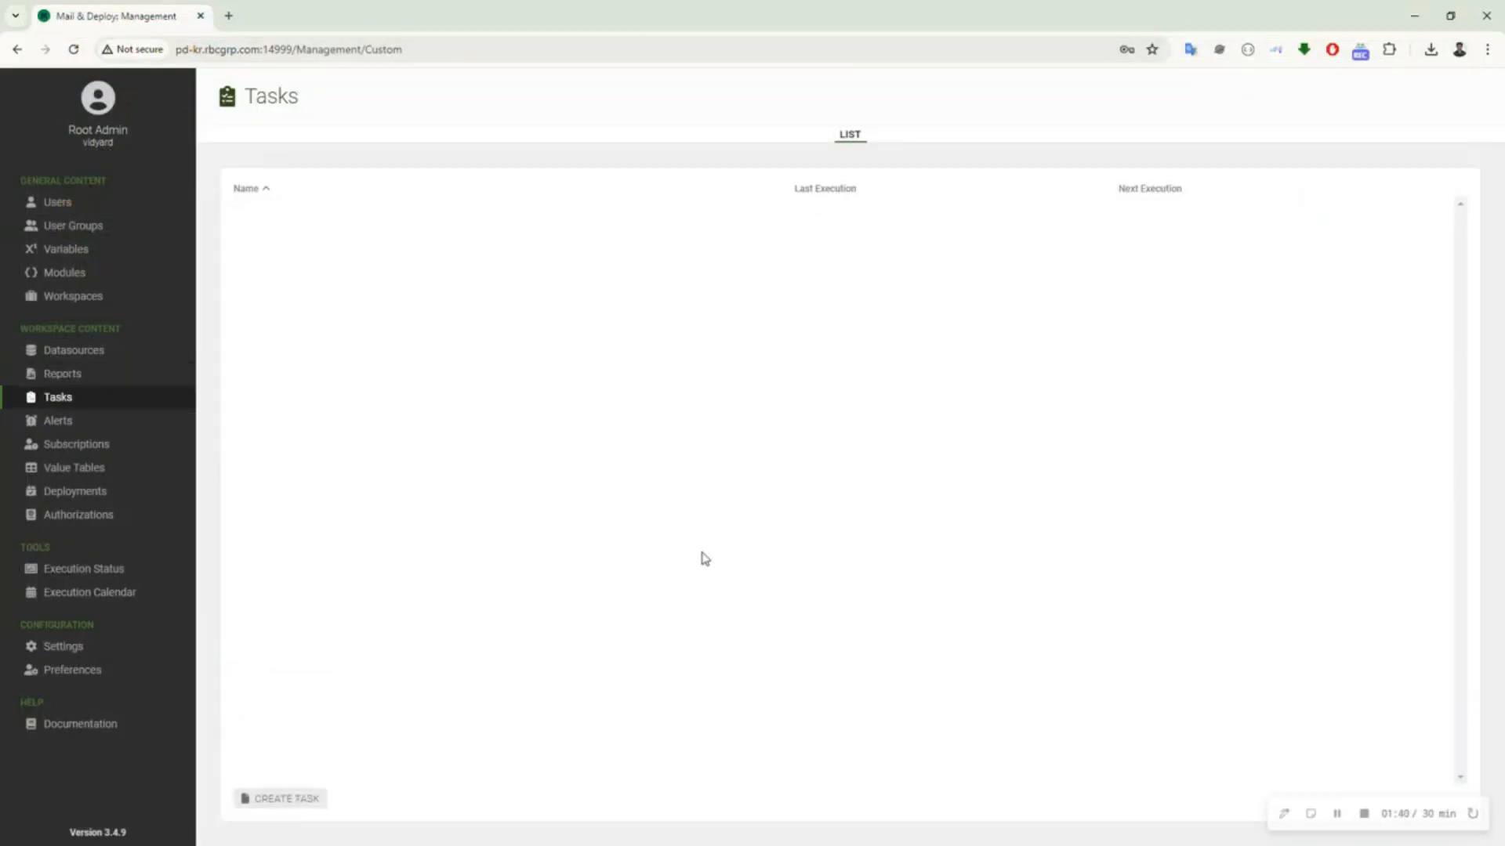
pyautogui.click(320, 800)
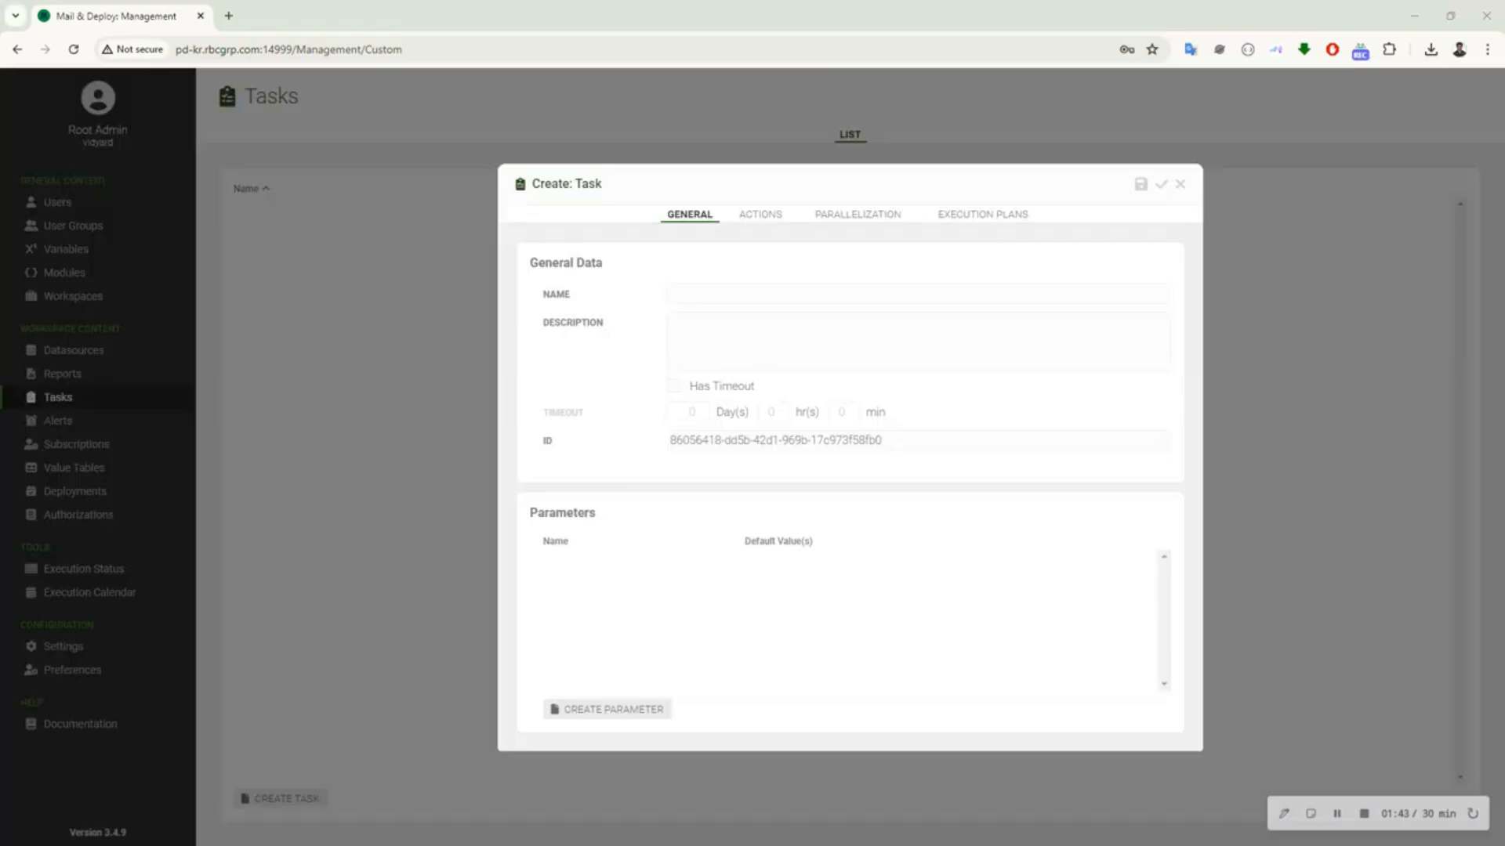
pyautogui.click(793, 296)
pyautogui.click(766, 219)
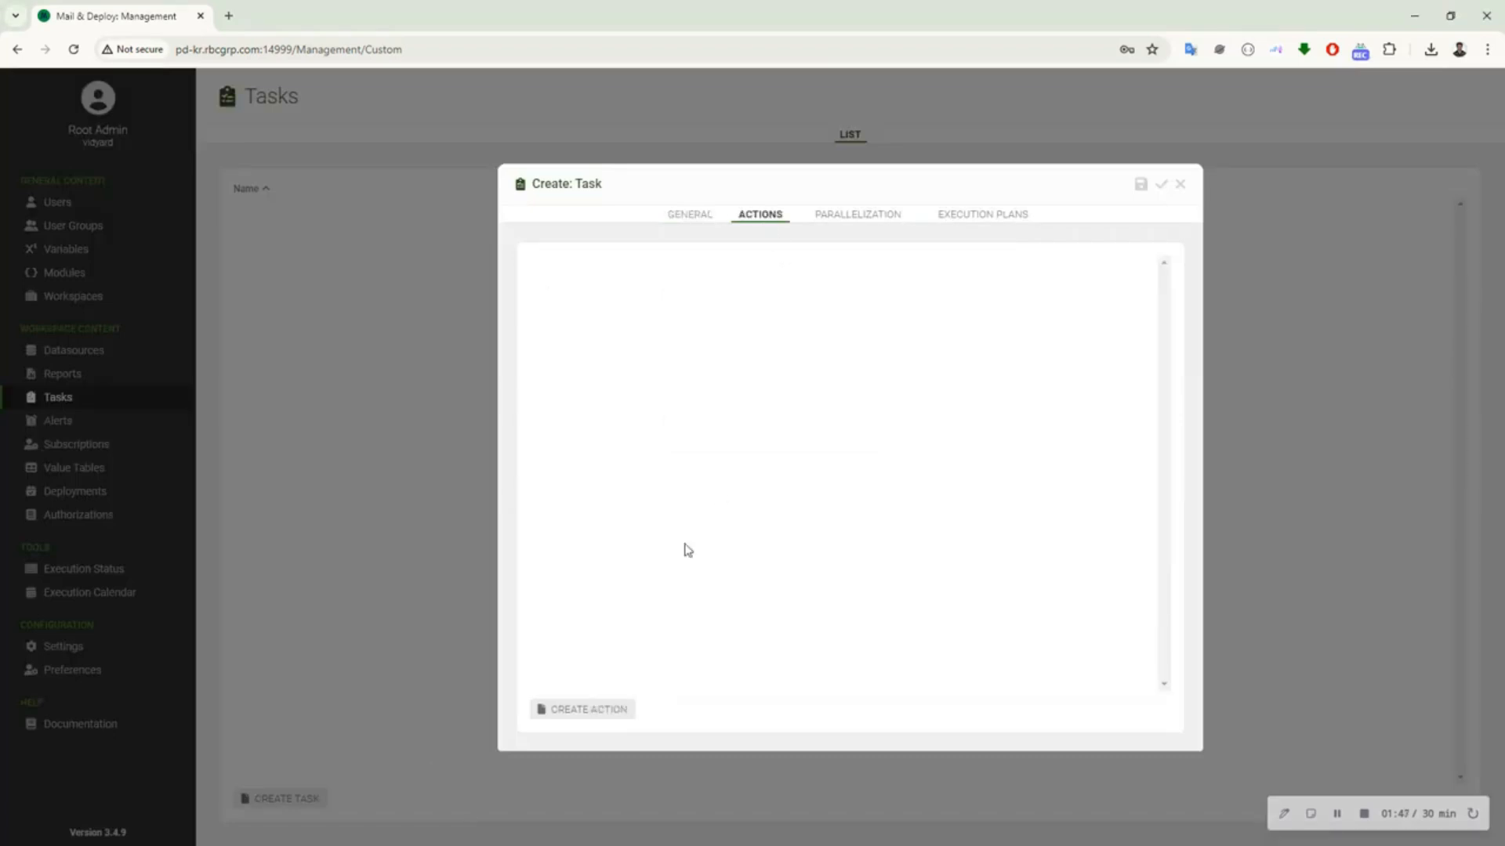
# Add a Create Report Document action named "Send Word HTML" from the Word HTML report, with HTML Document as file type
pyautogui.click(609, 710)
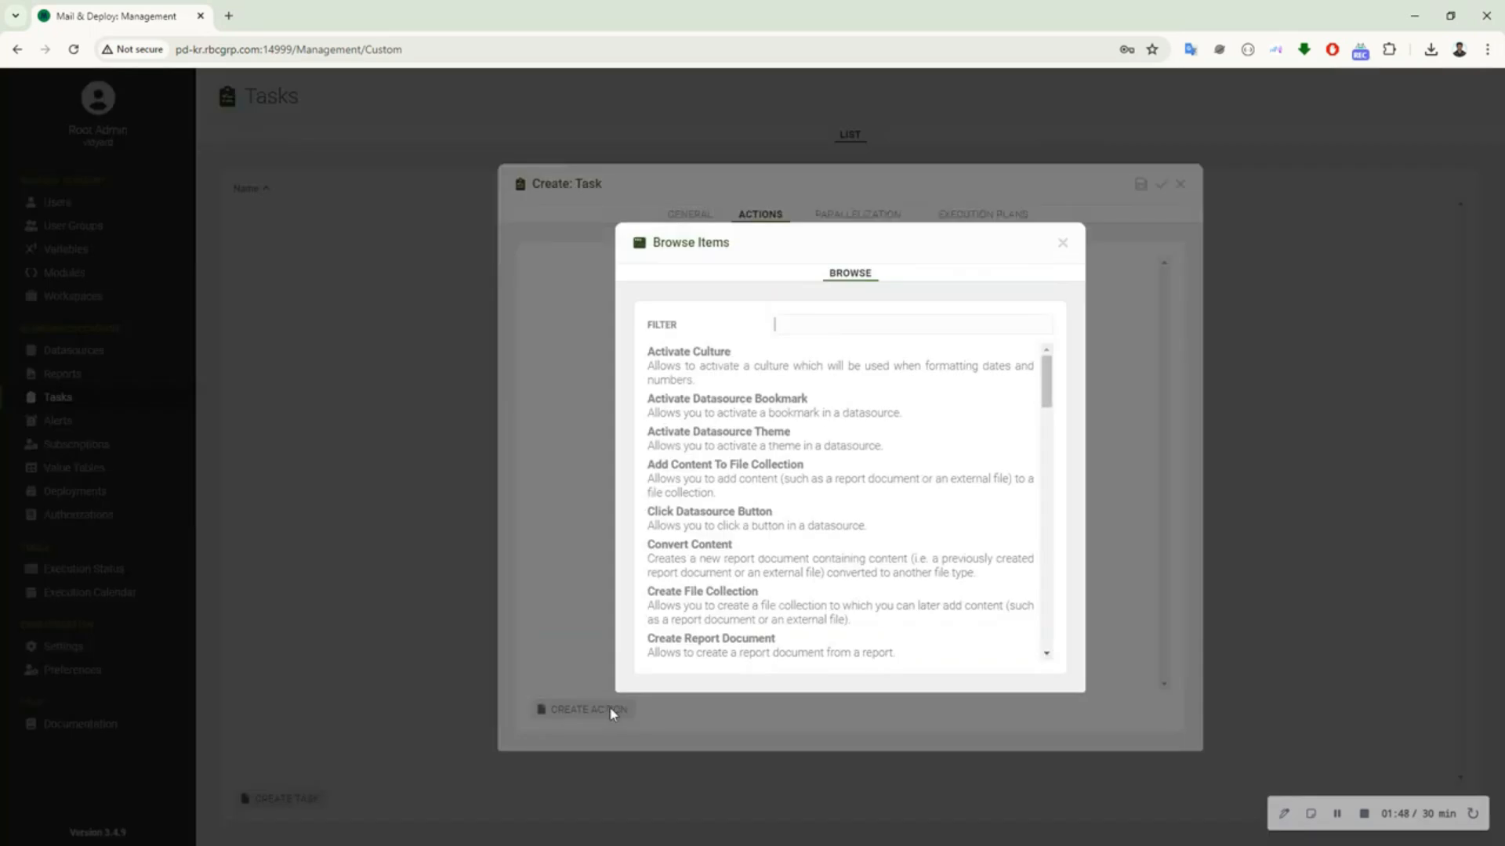
pyautogui.click(682, 652)
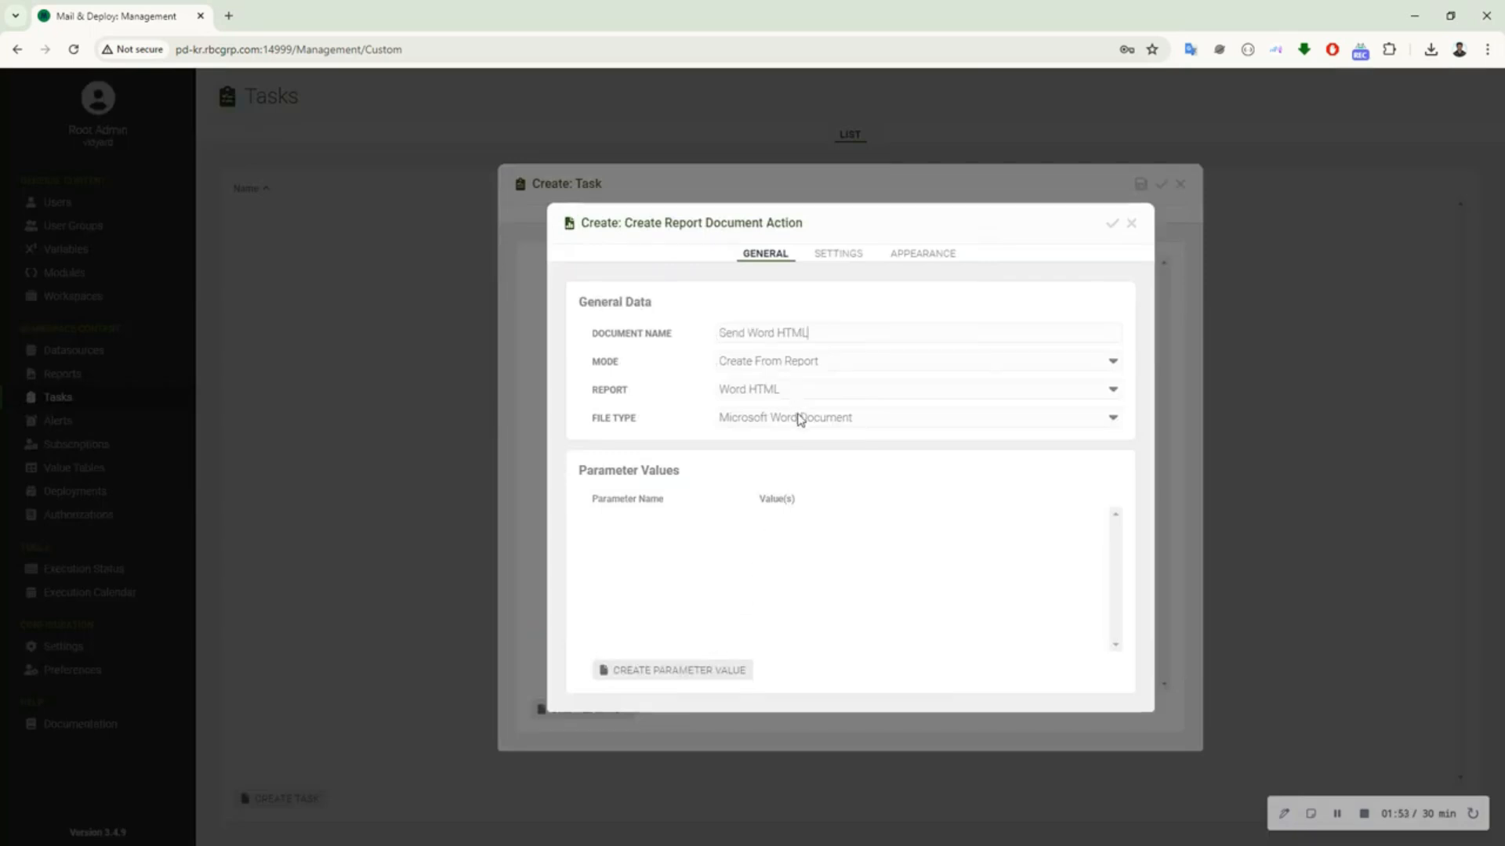
pyautogui.click(800, 417)
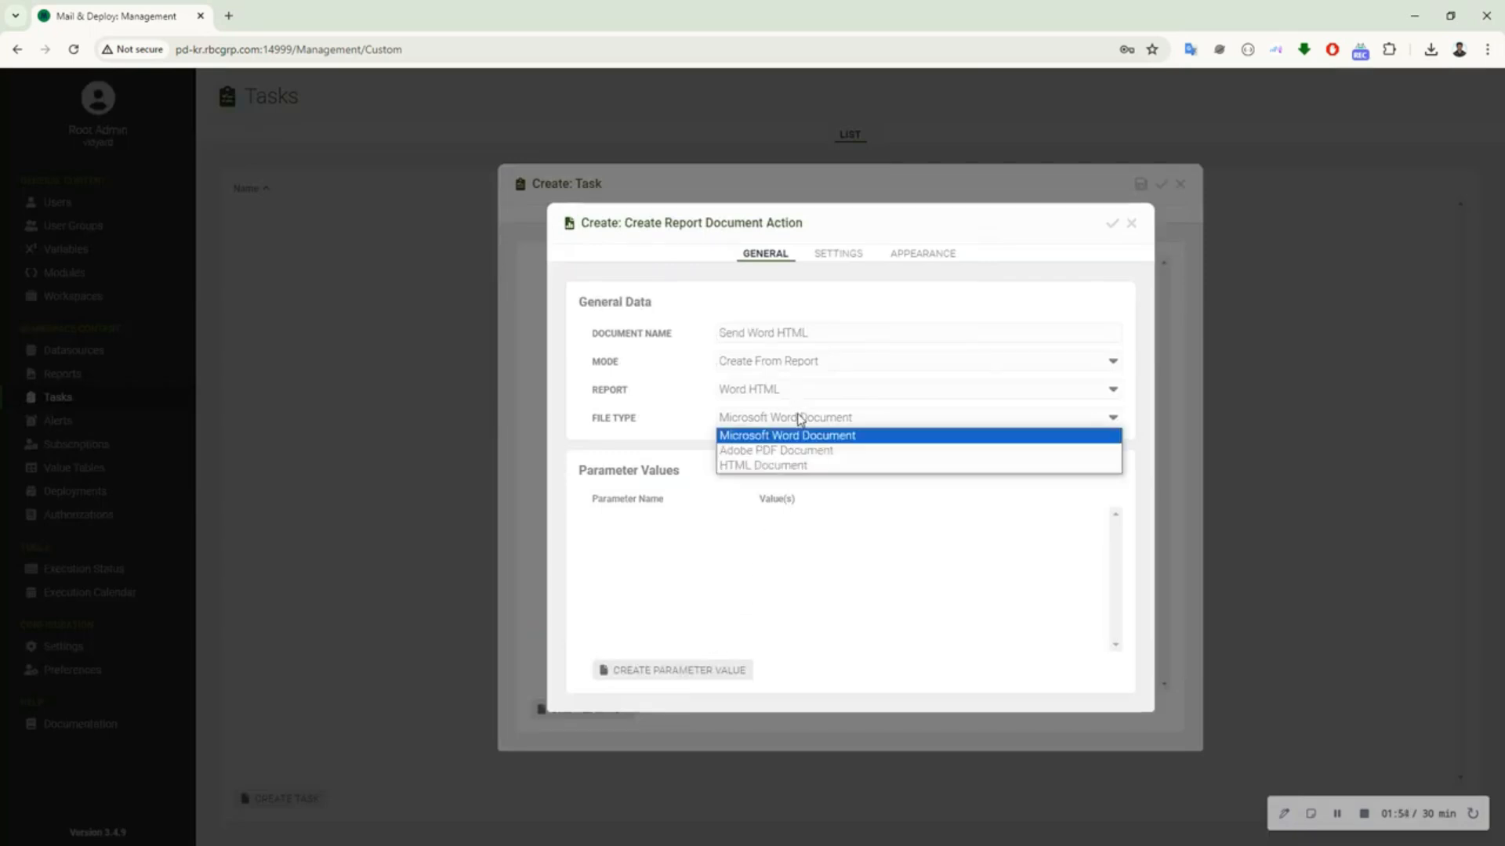
pyautogui.click(800, 465)
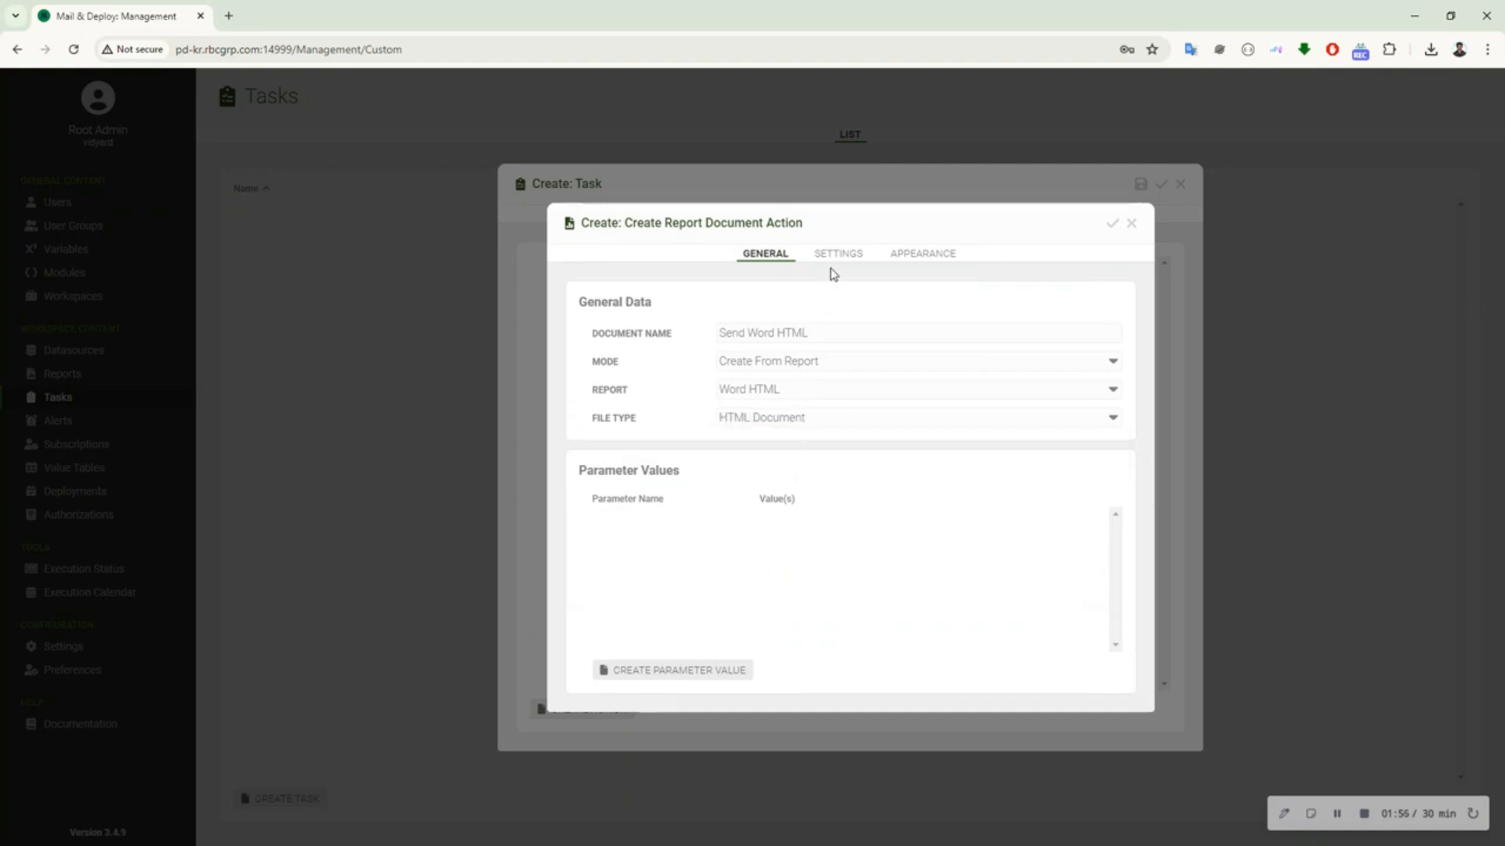
pyautogui.click(1112, 226)
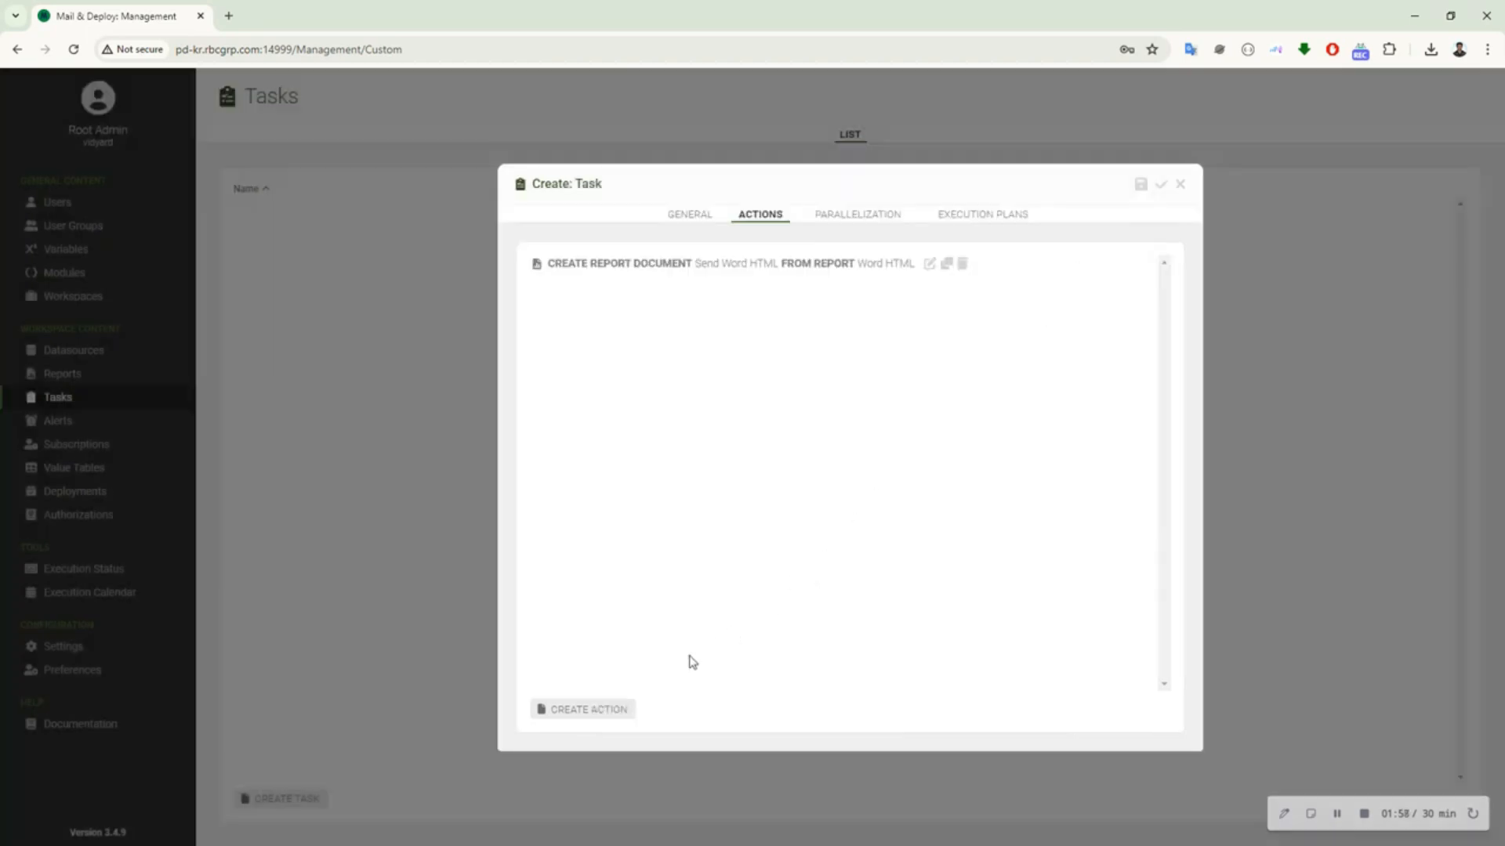
# Find the Send E-Mail action by filtering the available actions and add it to the task
pyautogui.click(609, 710)
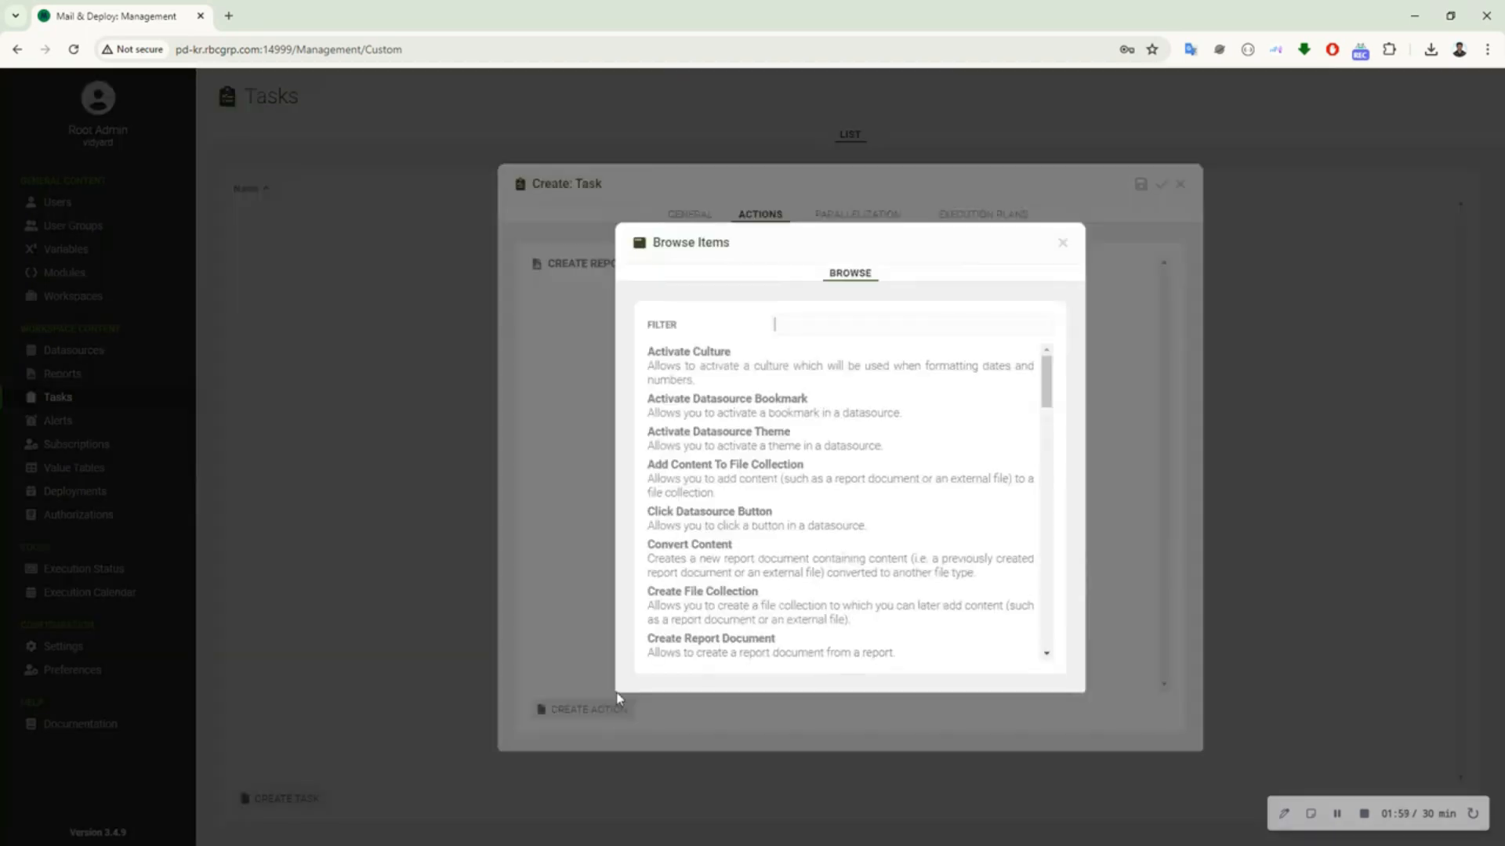
pyautogui.write('se')
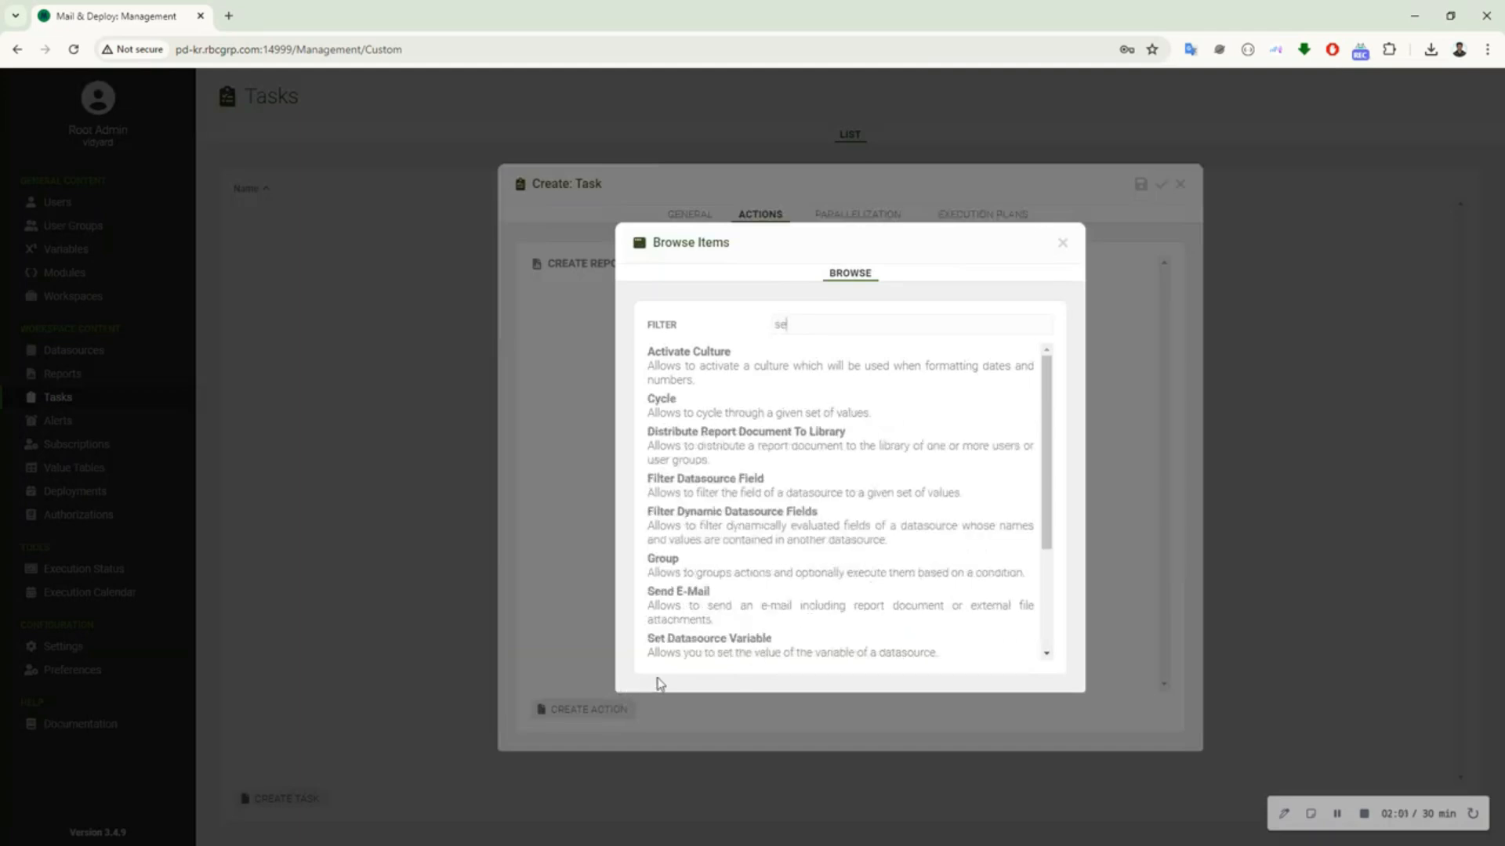
pyautogui.write('n')
pyautogui.click(745, 382)
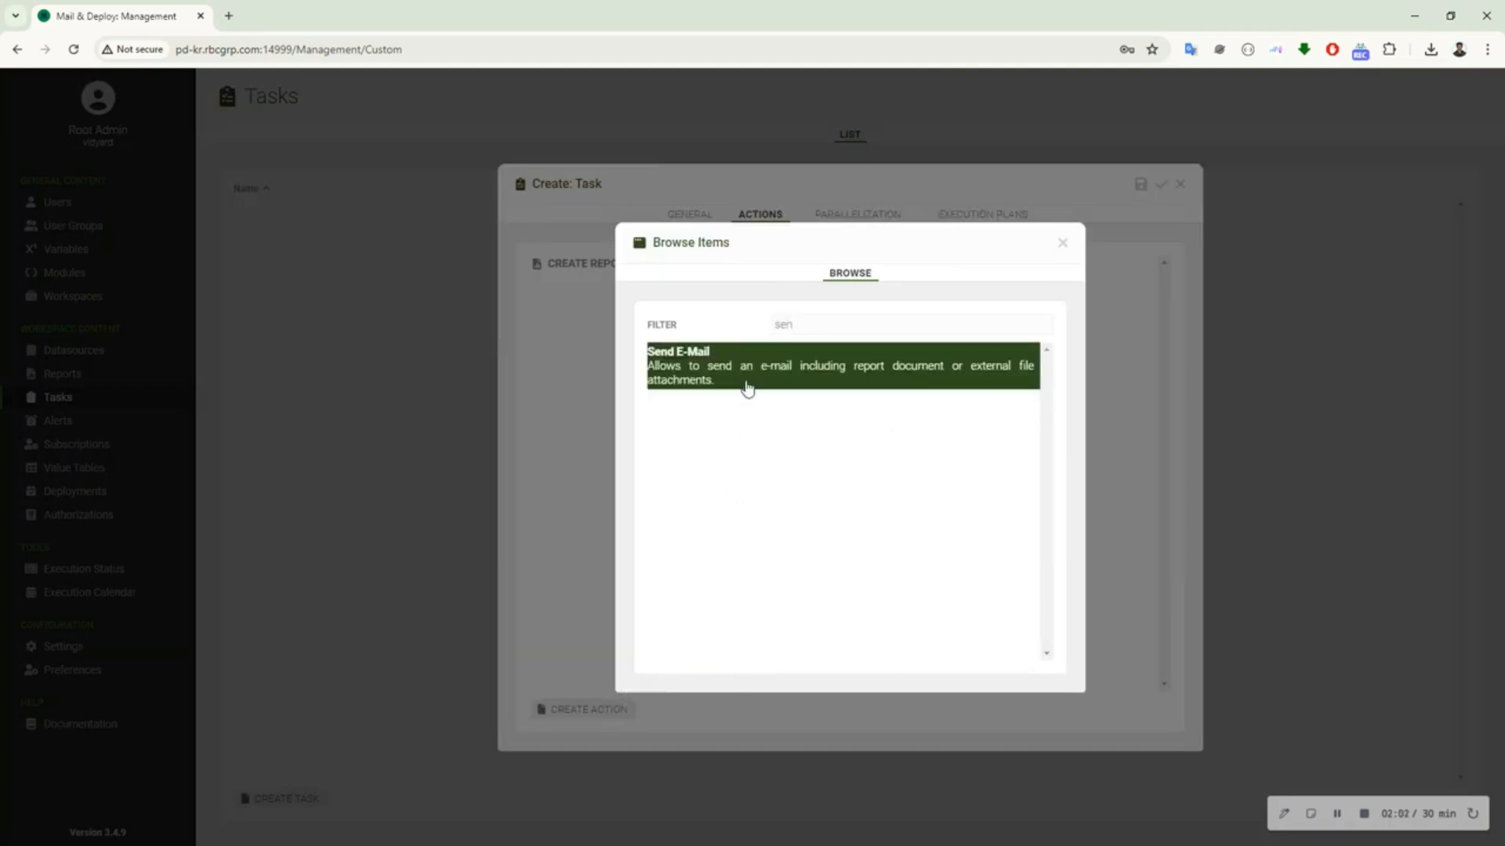
pyautogui.click(747, 378)
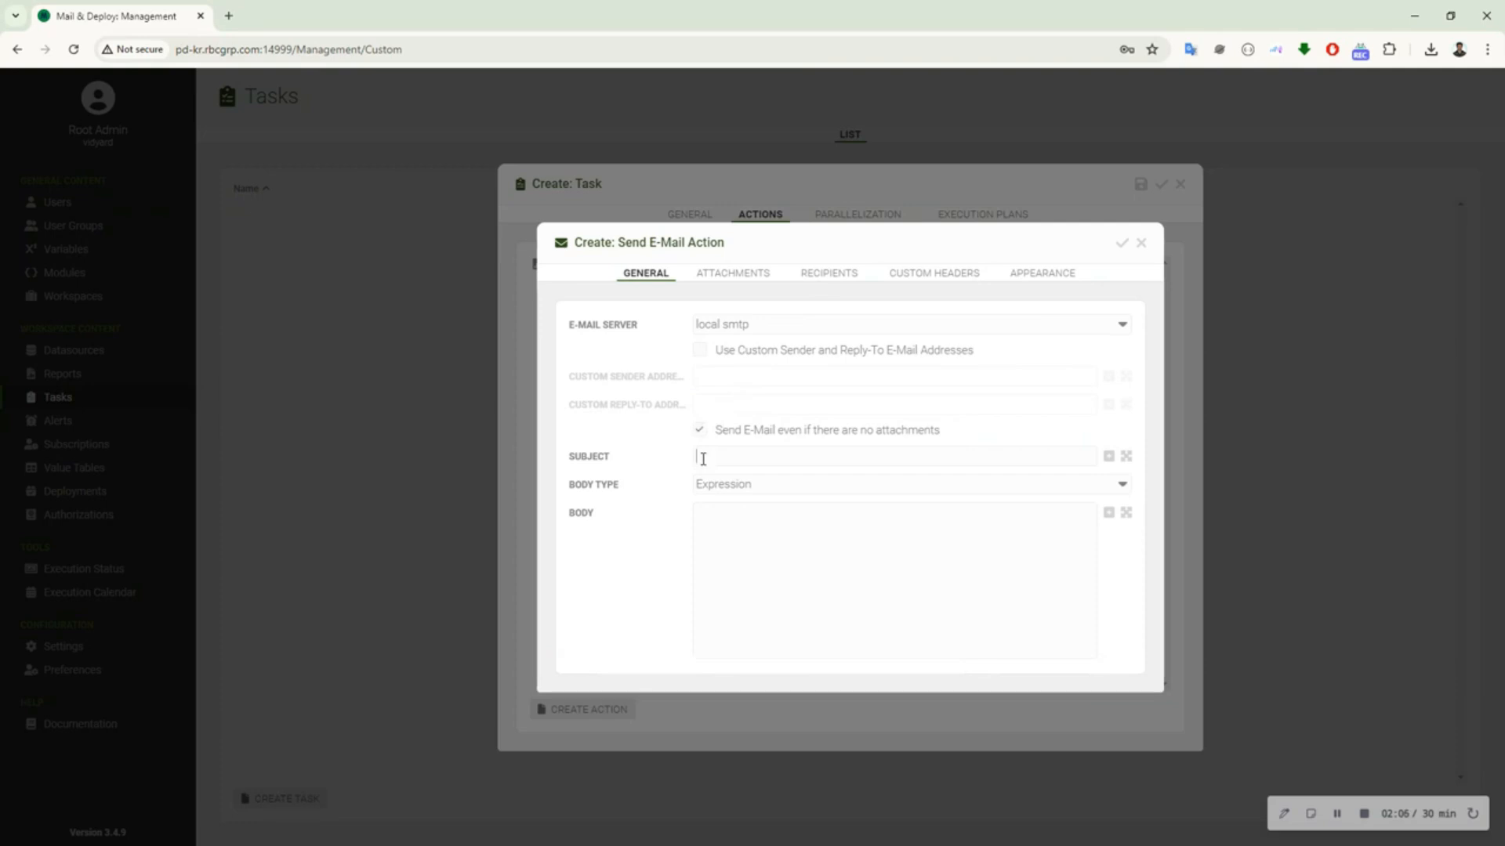
# Set the e-mail's subject to the expression "Send Word HTML" in quotes and its body type to HTML Report Document
pyautogui.click(703, 460)
pyautogui.write('Send Word HTML')
pyautogui.click(744, 486)
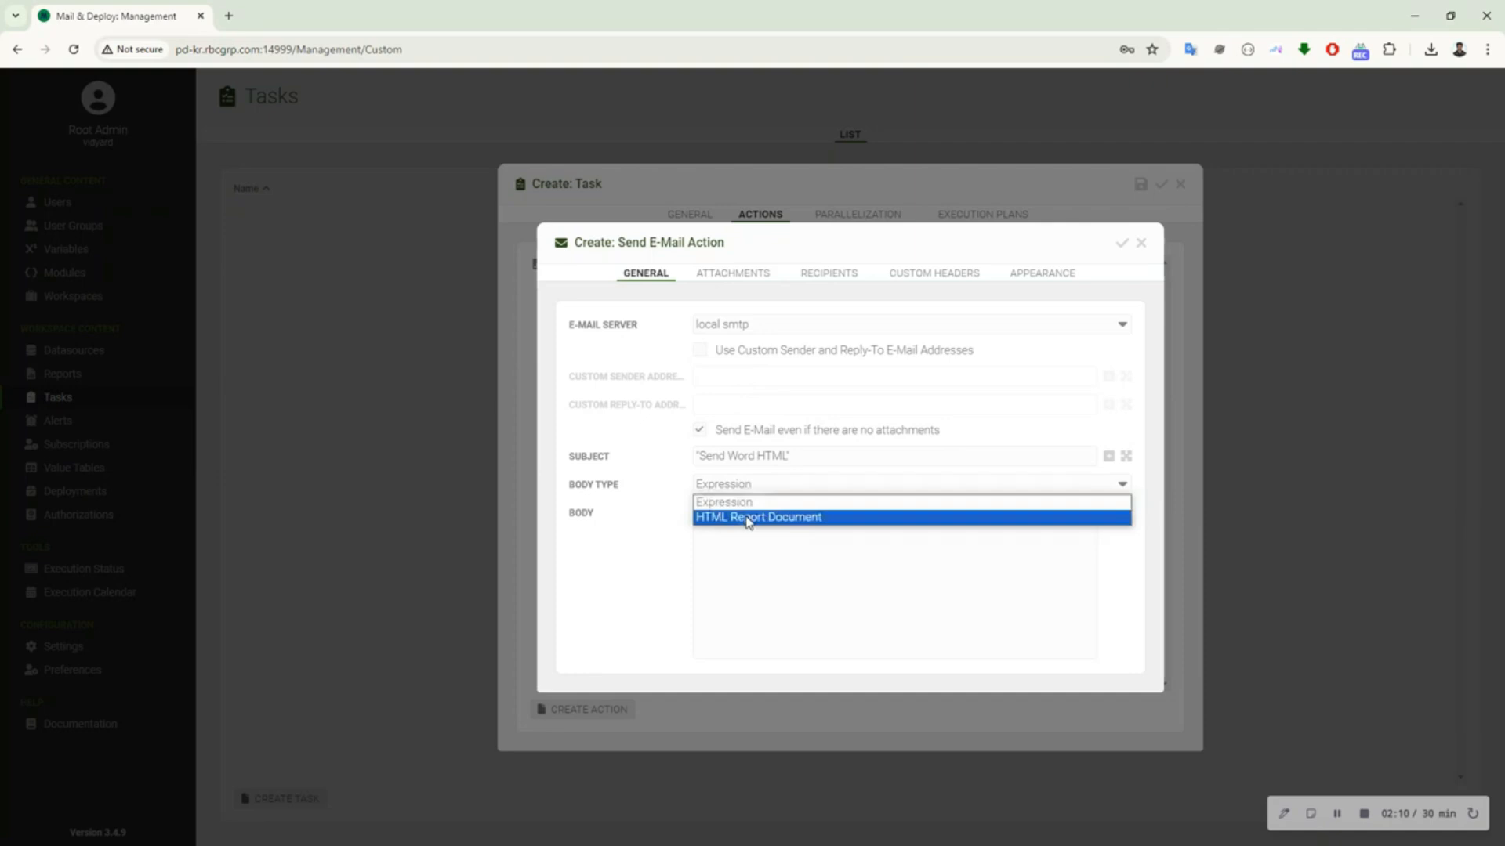
pyautogui.click(749, 521)
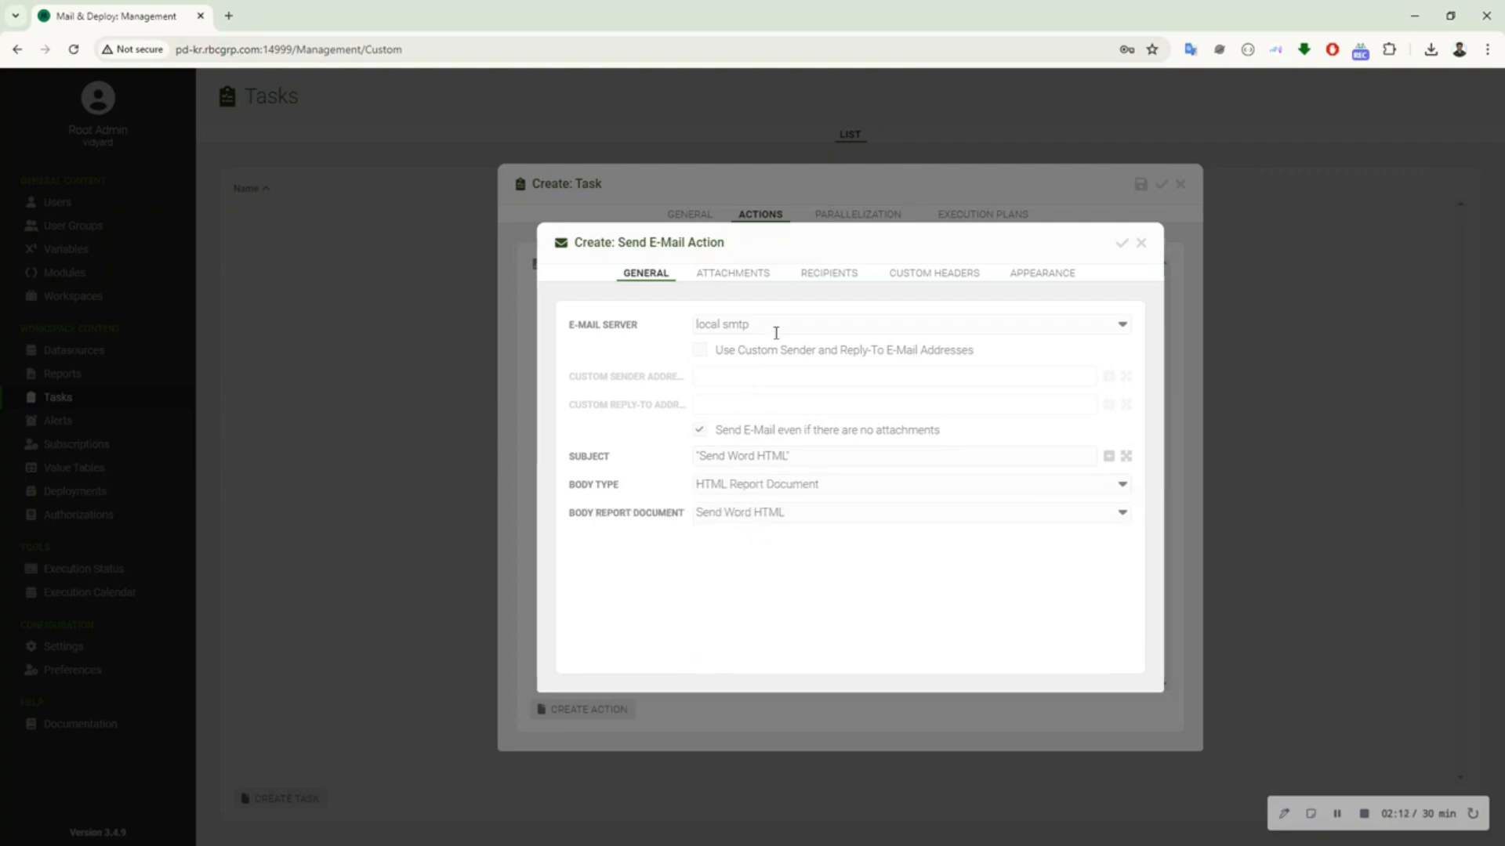
# Add a To recipient by pasting the recipient's e-mail address as the expression, and confirm the Send E-Mail action
pyautogui.click(818, 274)
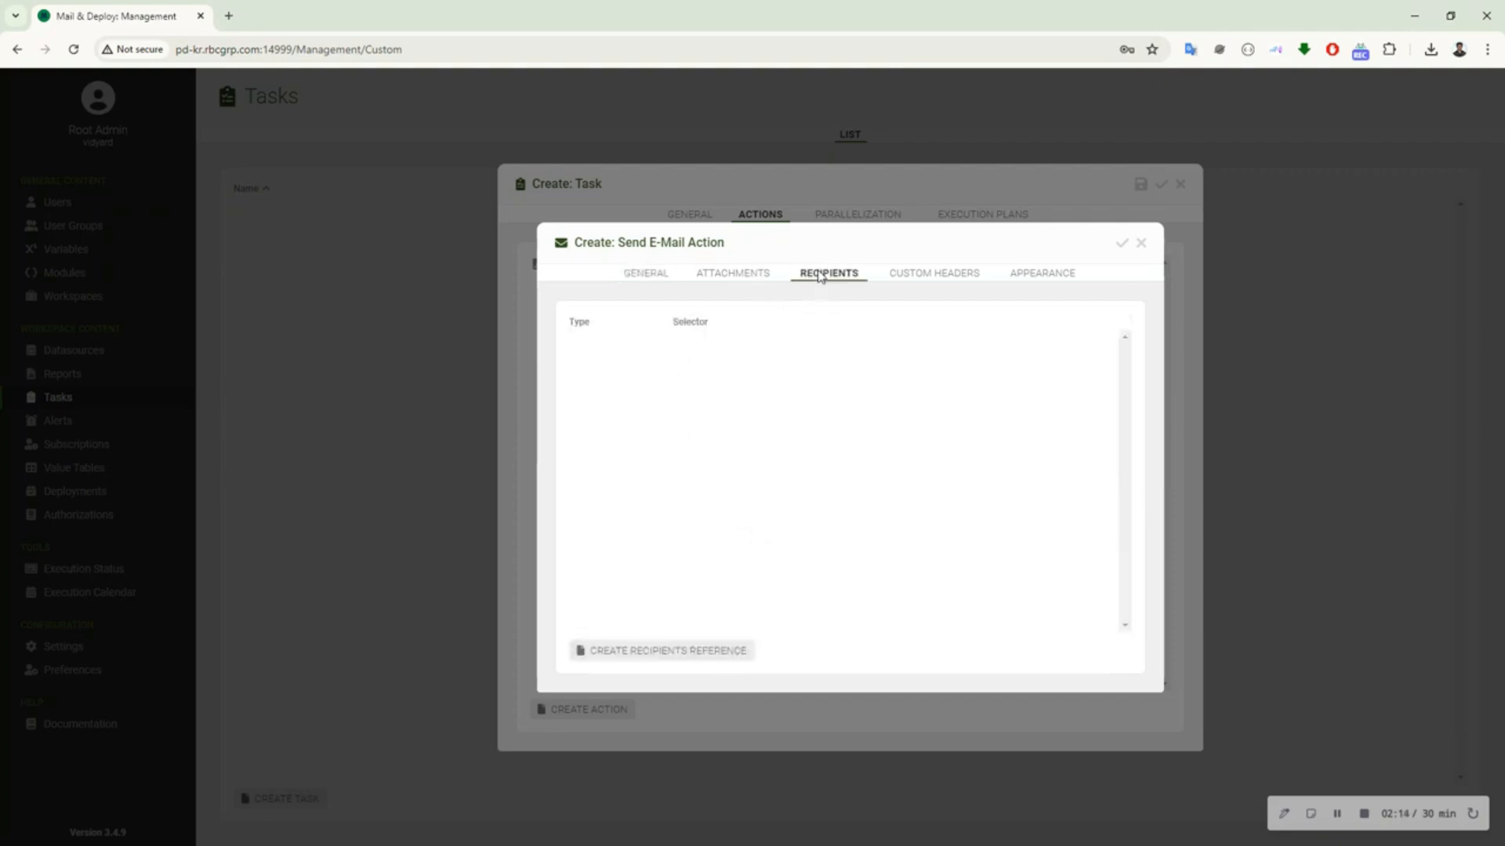
pyautogui.click(703, 652)
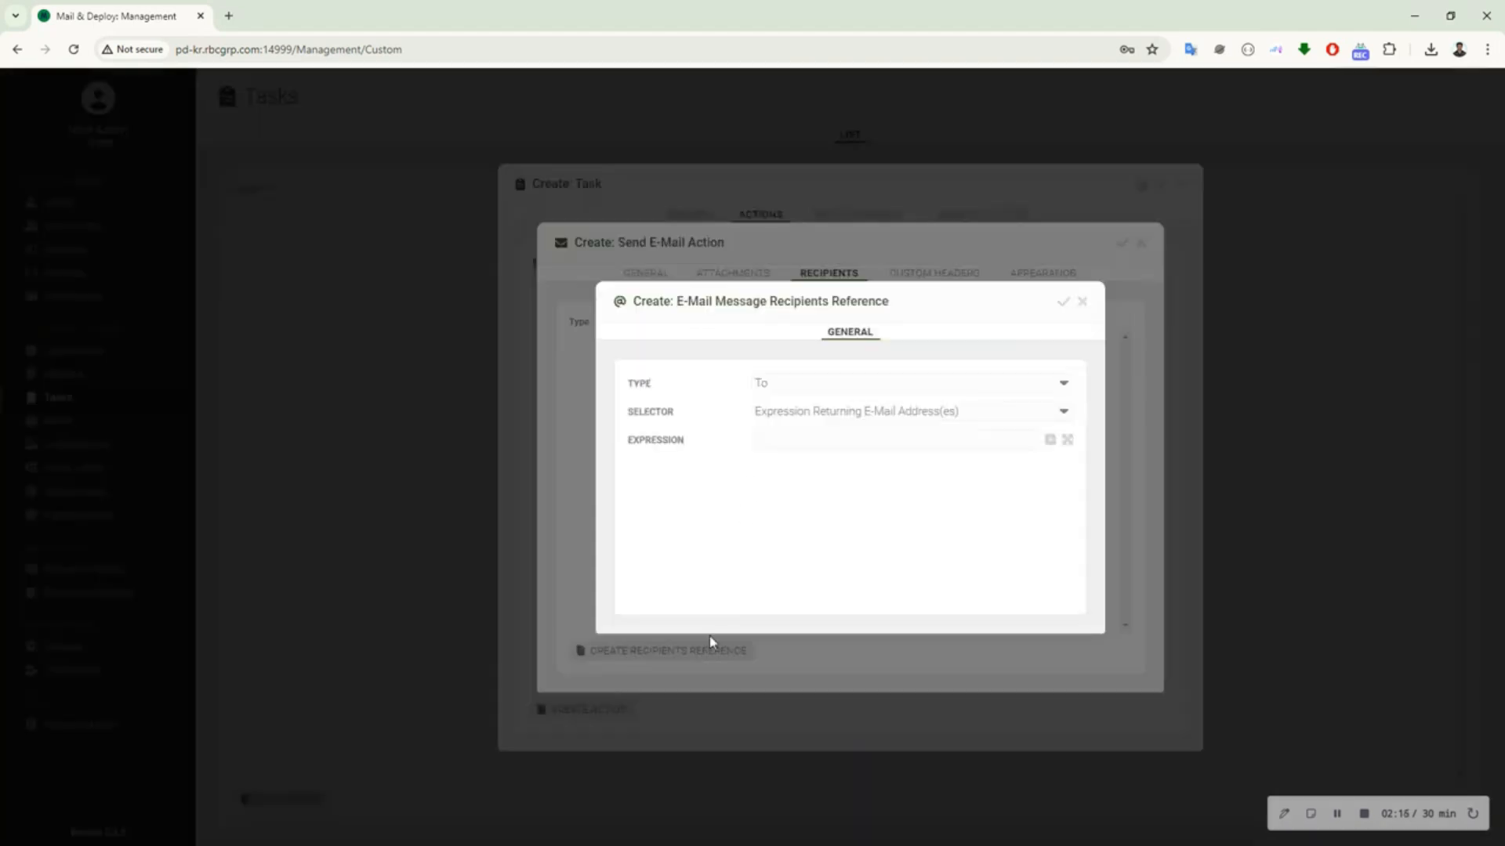
pyautogui.click(791, 436)
pyautogui.hotkey('ctrl', 'v')
pyautogui.click(1063, 302)
pyautogui.click(1123, 245)
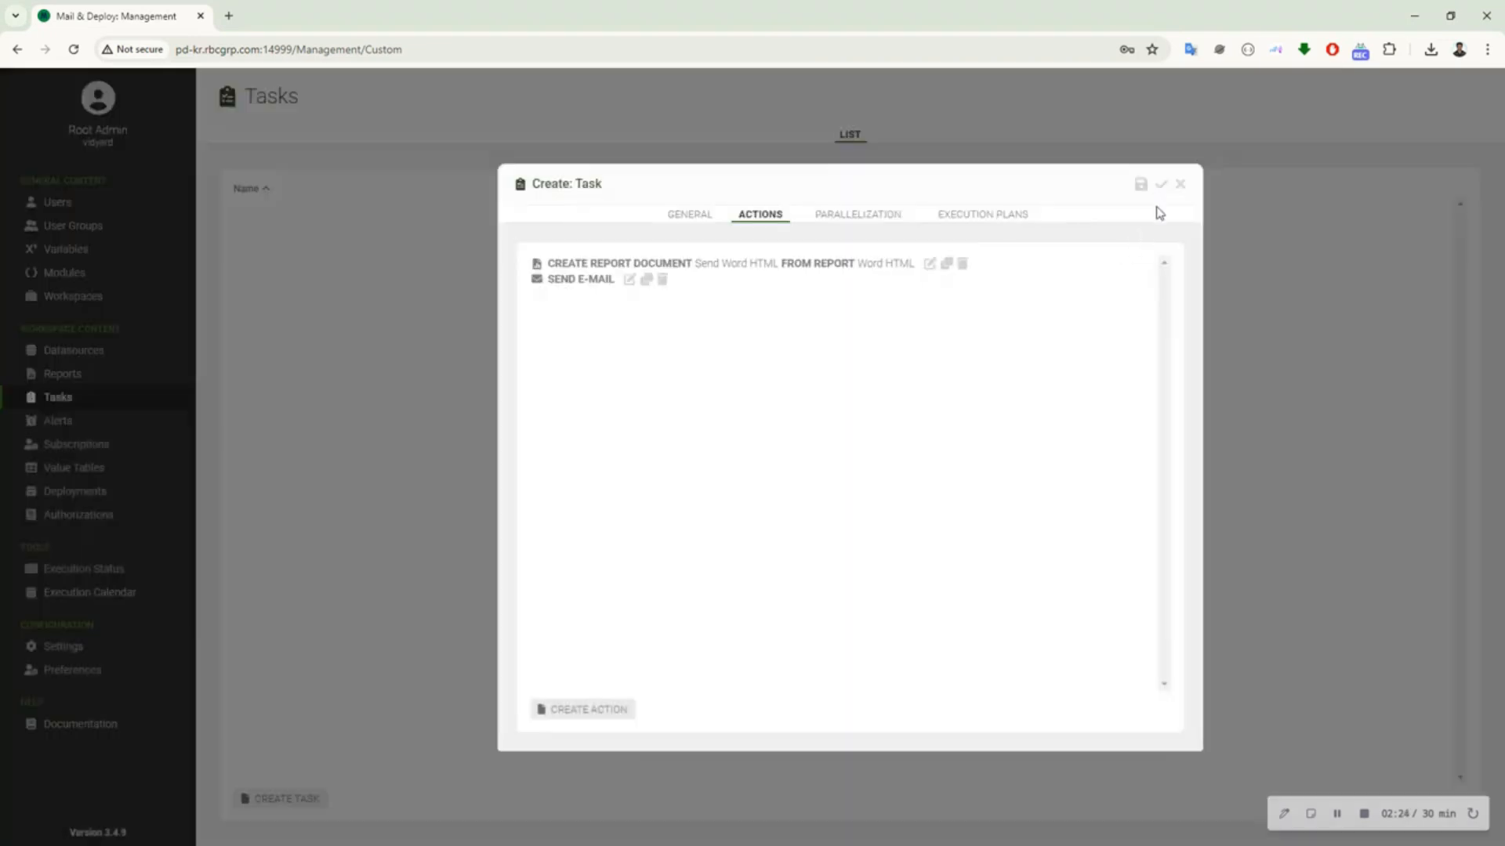
# Save the new task, execute the Send Word HTML task, and open the execution status
pyautogui.click(1161, 185)
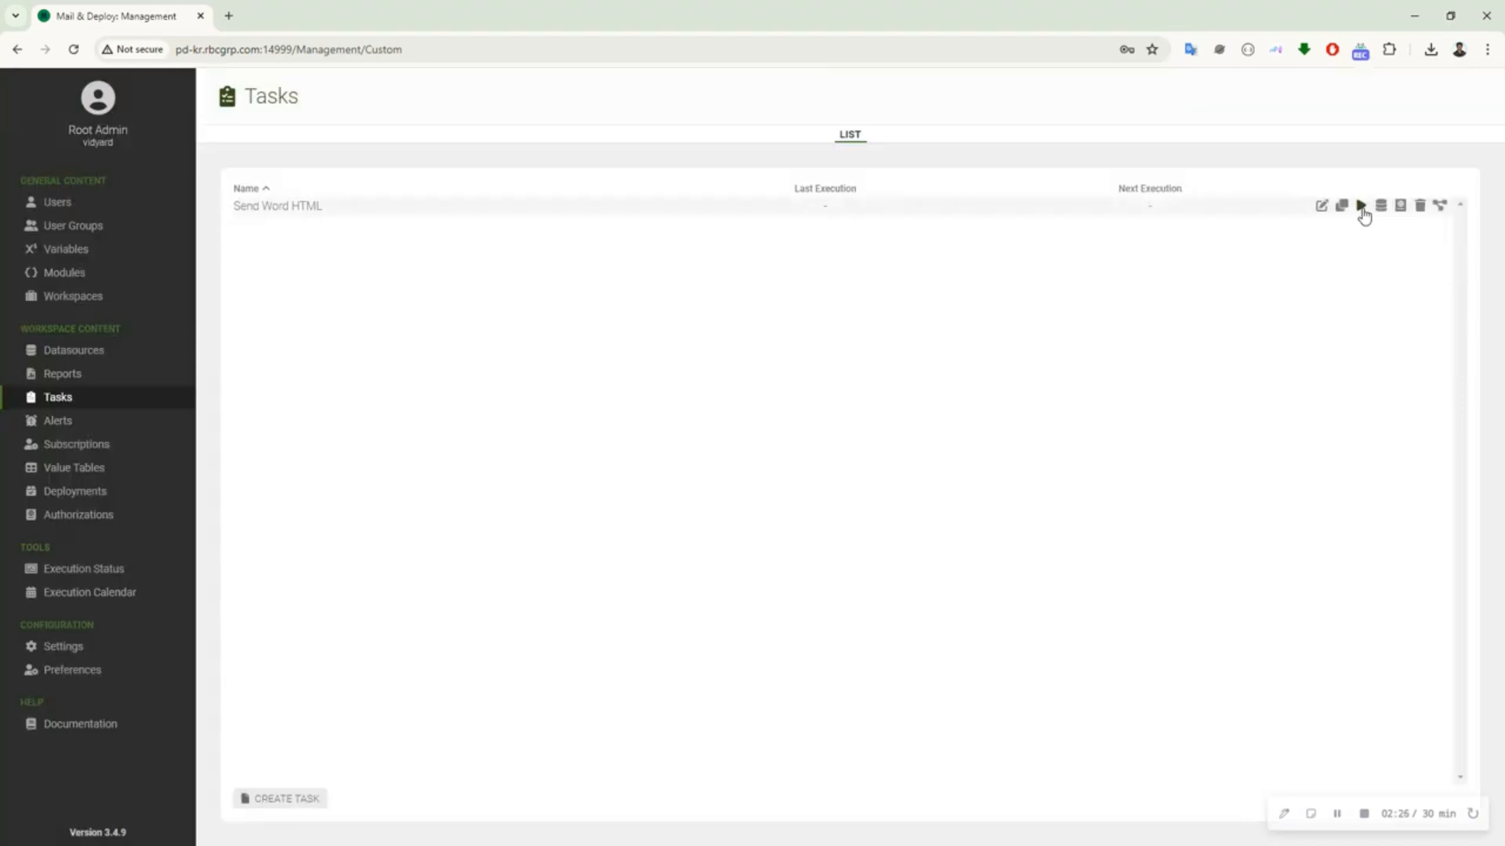
pyautogui.click(1360, 206)
pyautogui.click(985, 488)
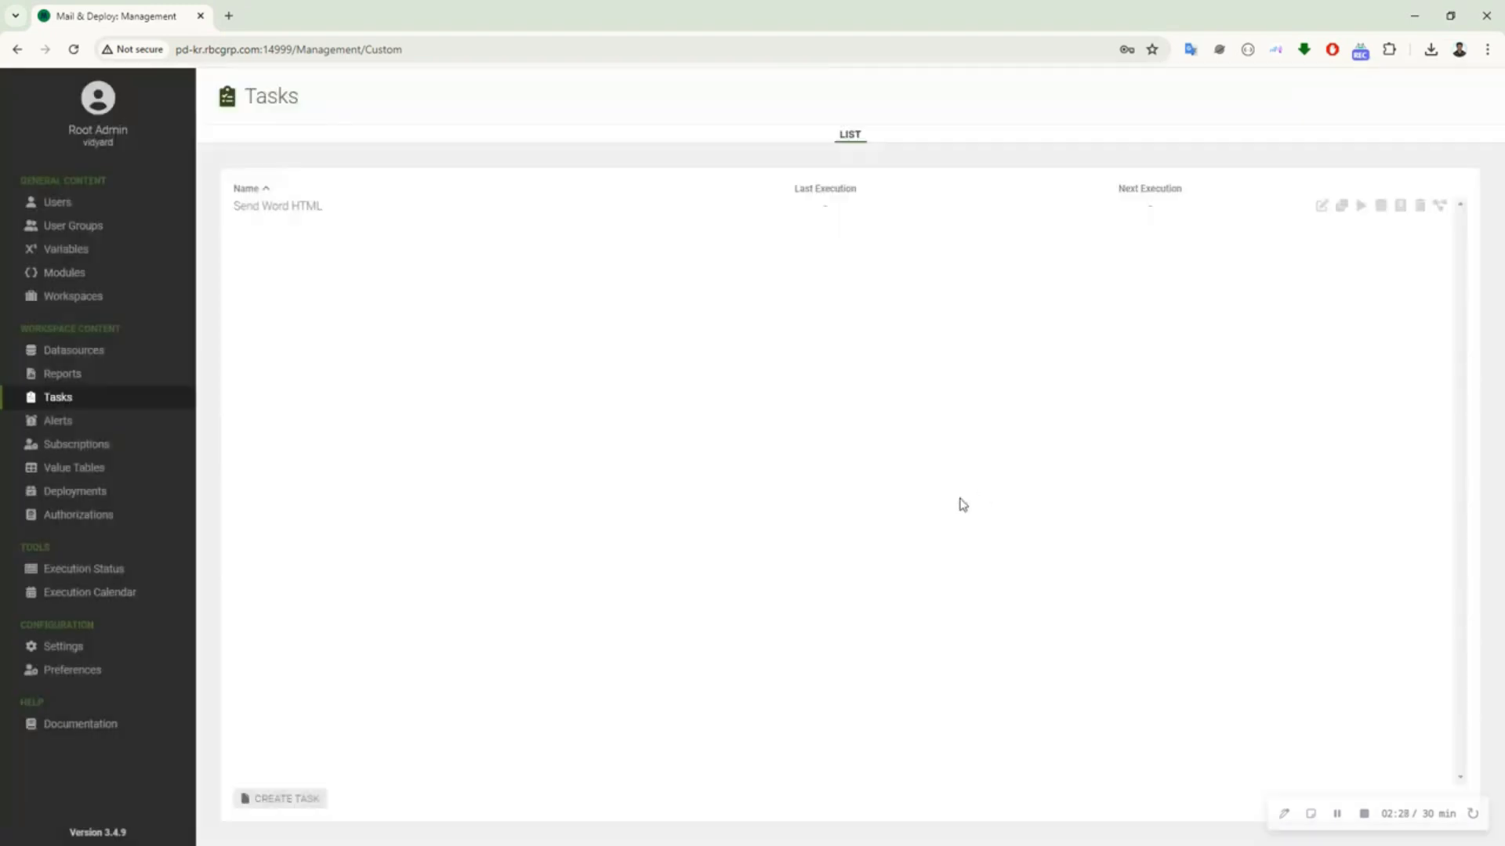
pyautogui.click(138, 573)
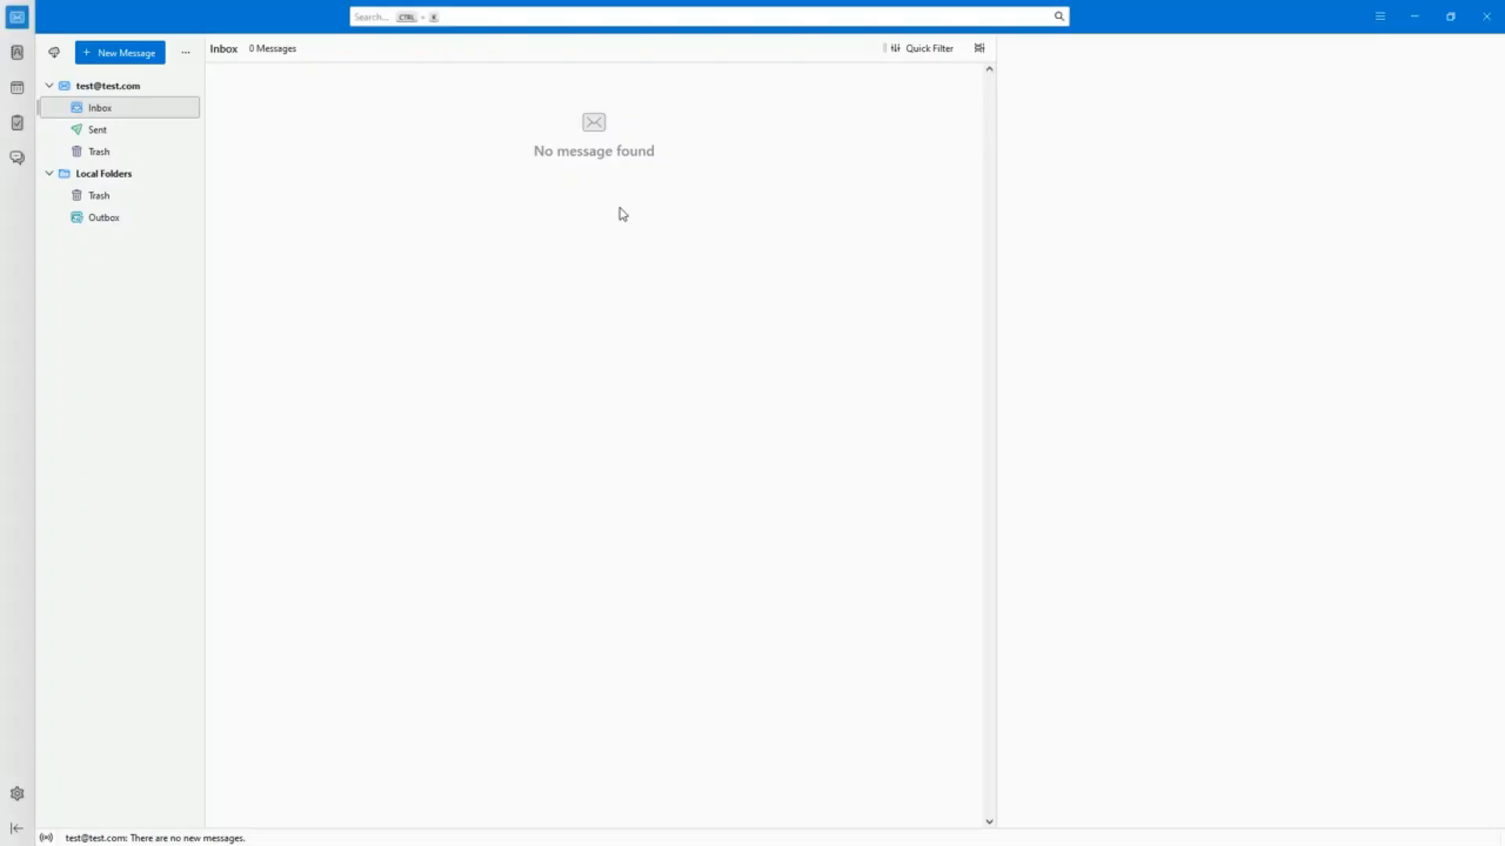
# Switch to the mail client, fetch new messages, and open the received Send Word HTML e-mail
pyautogui.click(54, 54)
pyautogui.doubleClick(306, 97)
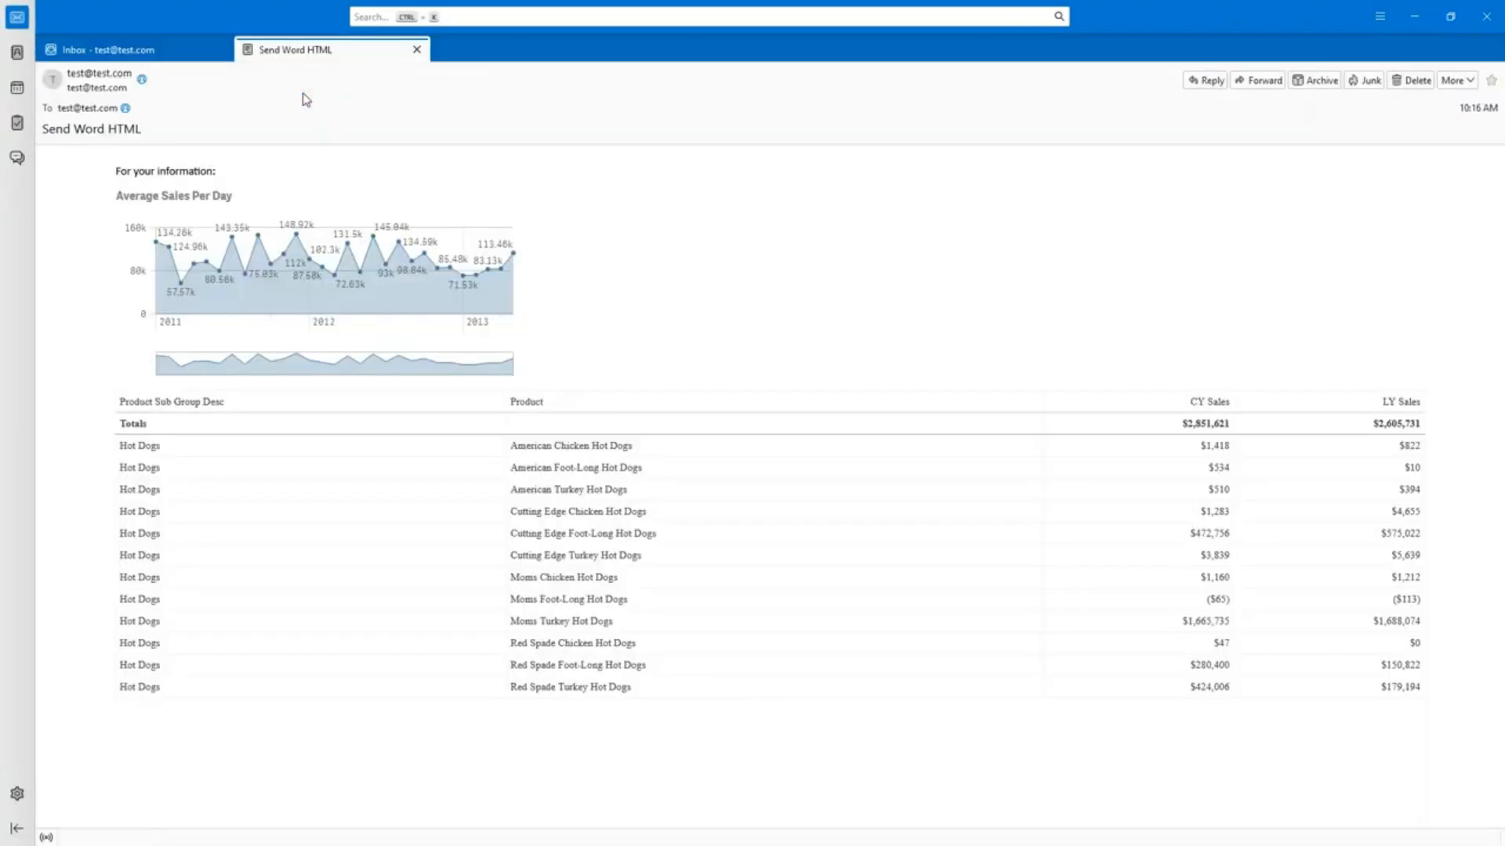